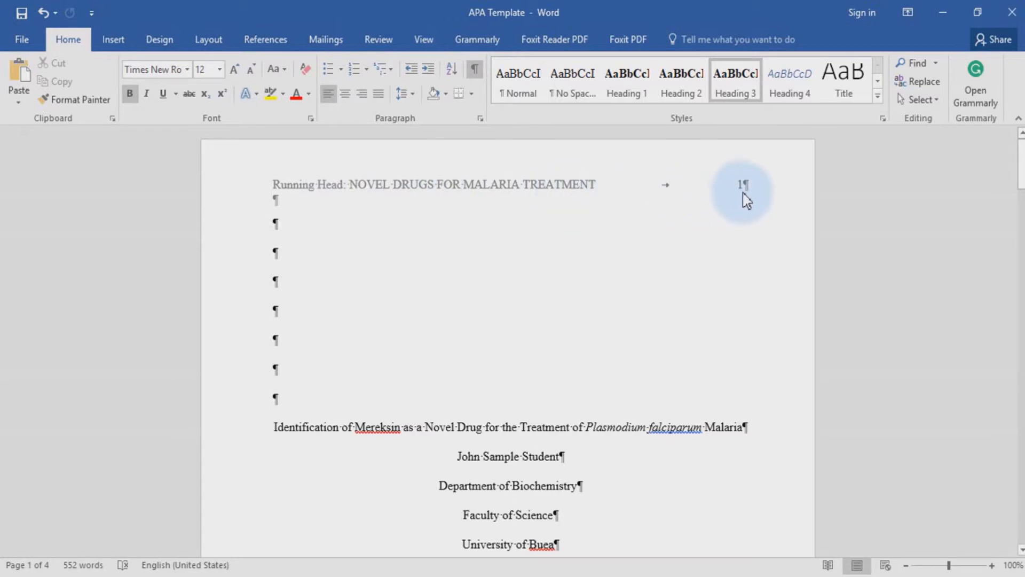
# Examine the title page, its running head and page break, and the indented body text under the Introduction heading.
pyautogui.scroll(-5, 457, 388)
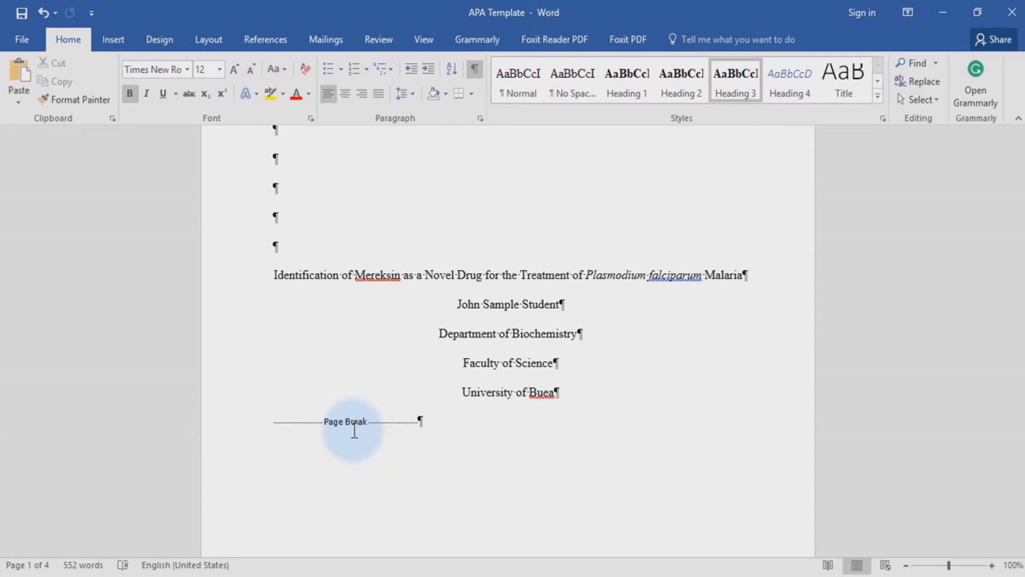
pyautogui.scroll(-5, 354, 431)
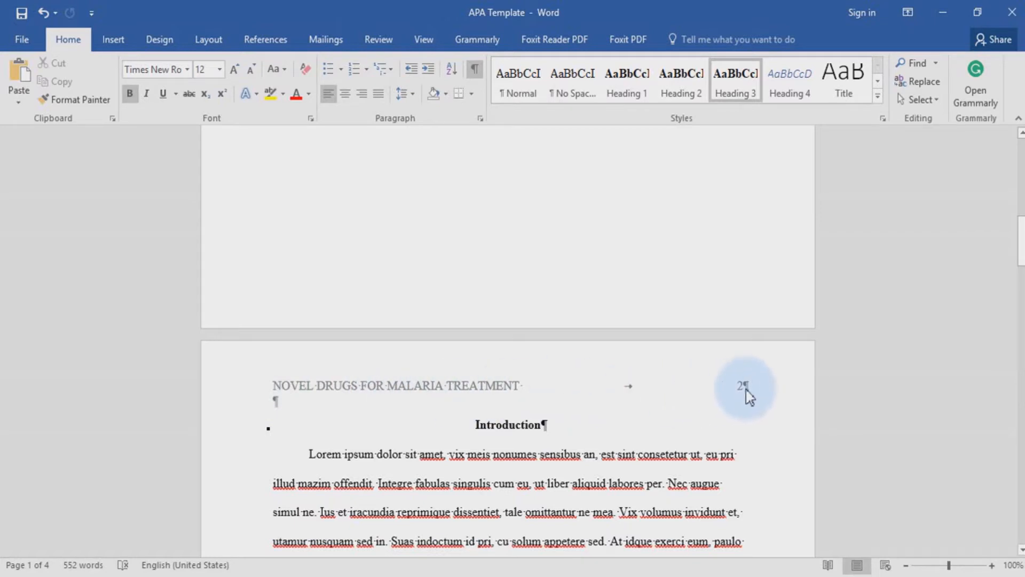
pyautogui.scroll(-4, 746, 390)
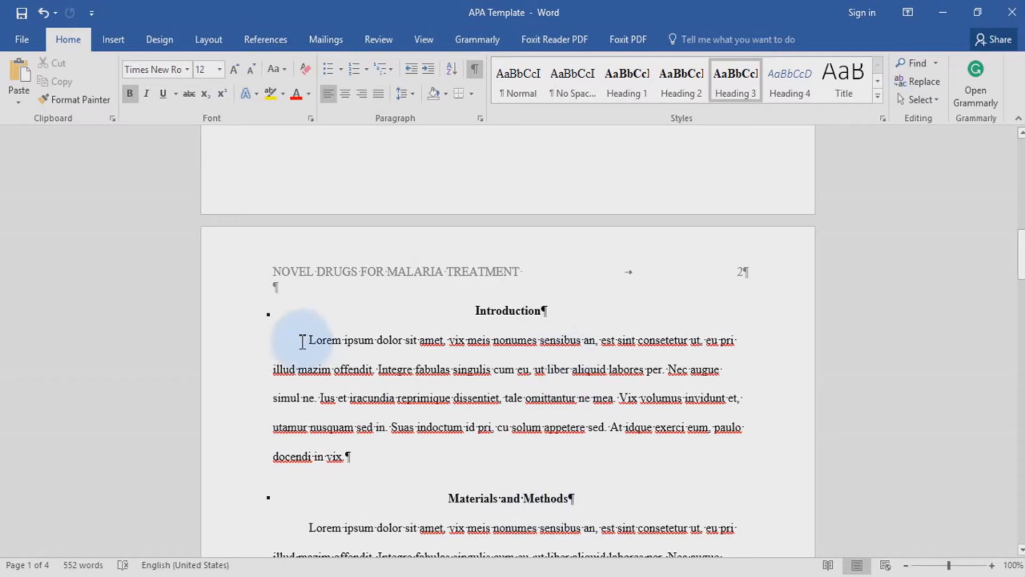
pyautogui.click(274, 341)
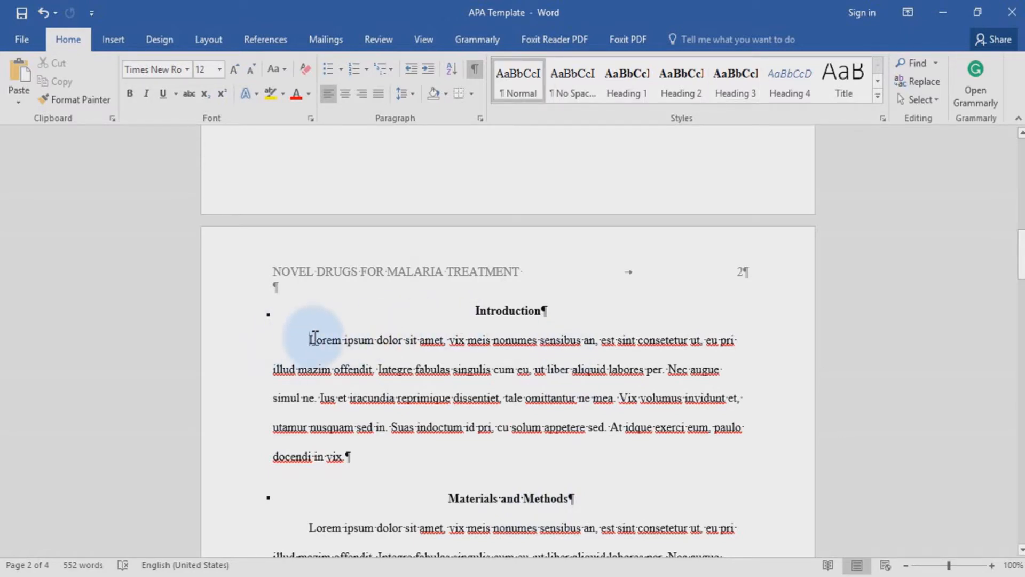
# Examine the Materials and Methods section, its subheadings and indented body text, down to the Results heading.
pyautogui.scroll(-6, 487, 164)
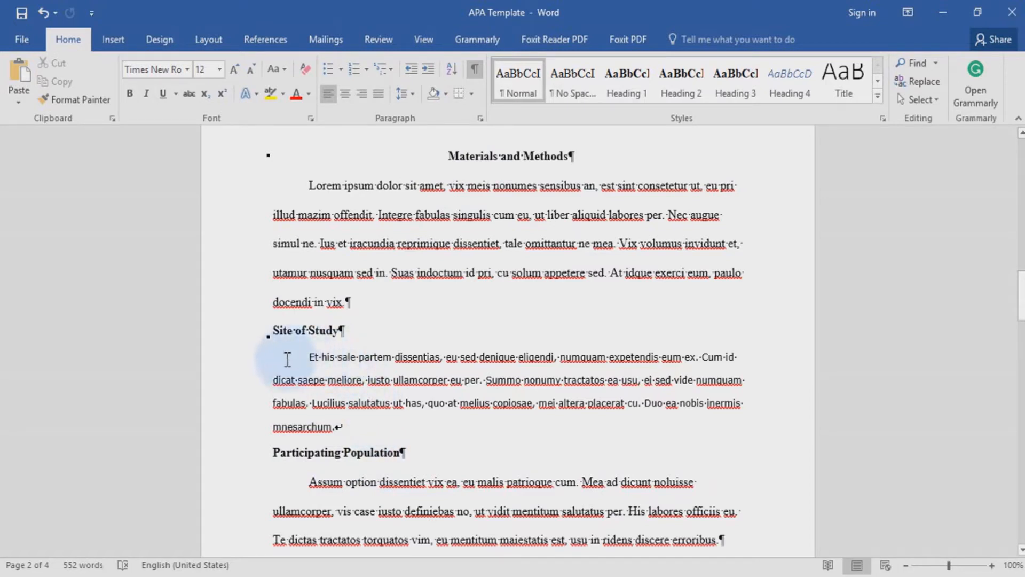
pyautogui.click(311, 357)
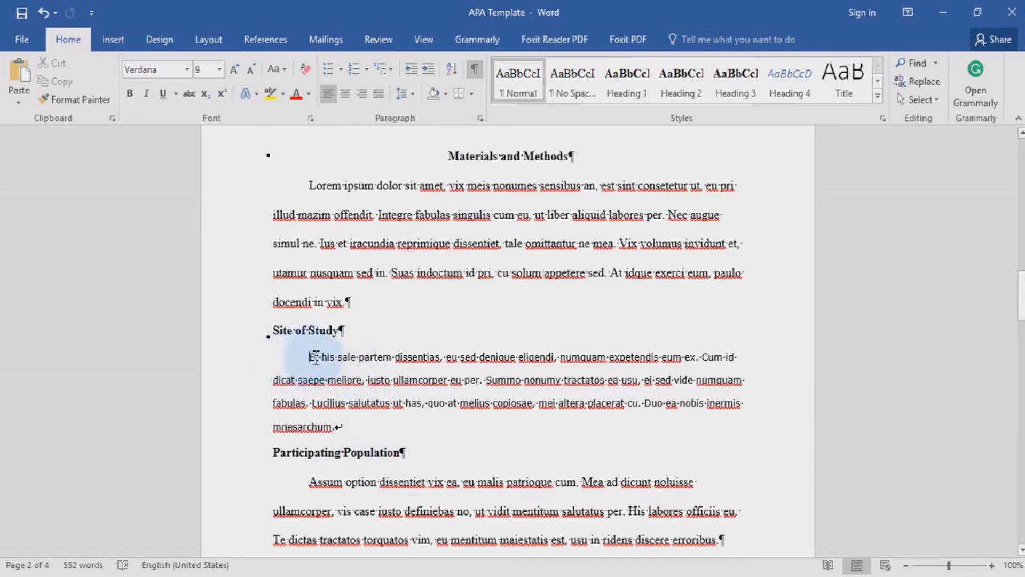
pyautogui.scroll(-10, 343, 358)
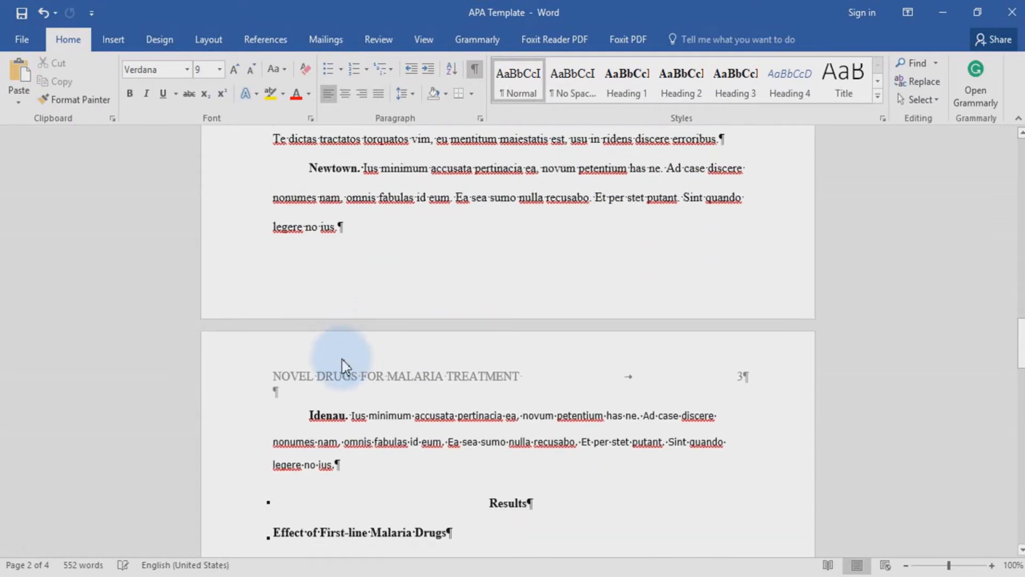
pyautogui.scroll(-2, 343, 358)
pyautogui.click(494, 254)
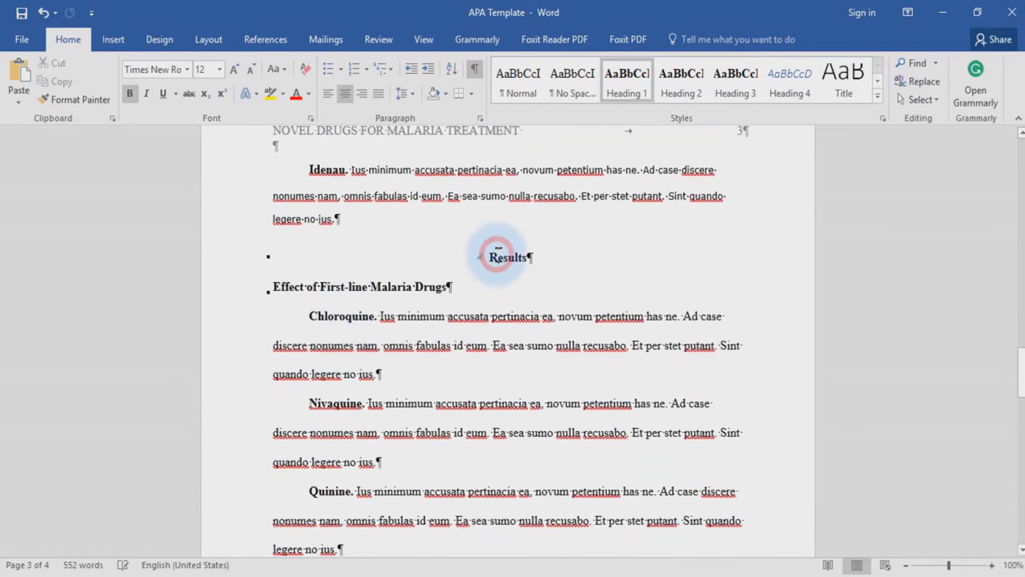
# Examine the heading levels in the Results section, from Effect of First-line Malaria Drugs and Chloroquine to Effect of Novel Malaria Drugs.
pyautogui.scroll(-2, 492, 260)
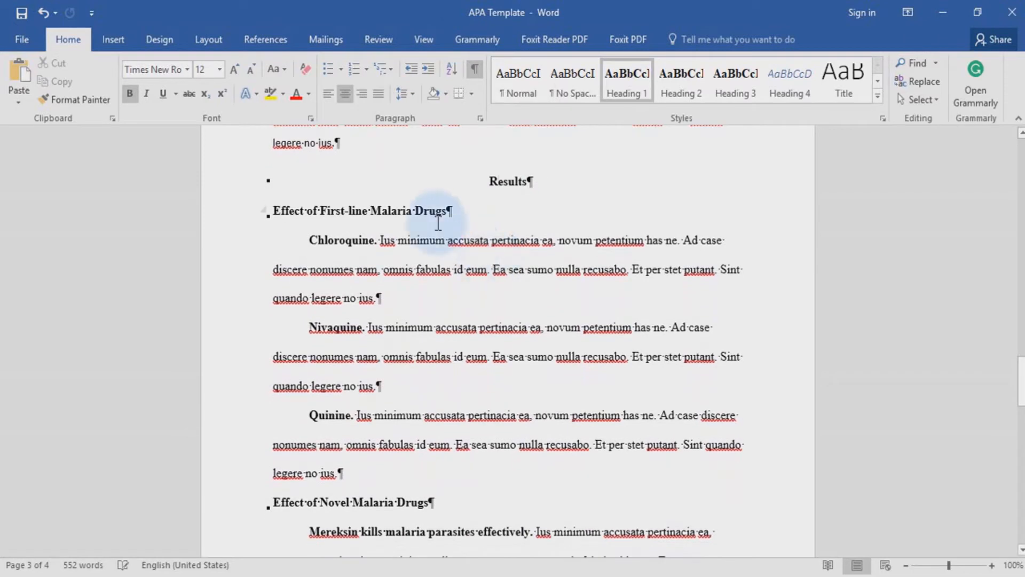
pyautogui.click(382, 212)
pyautogui.click(353, 241)
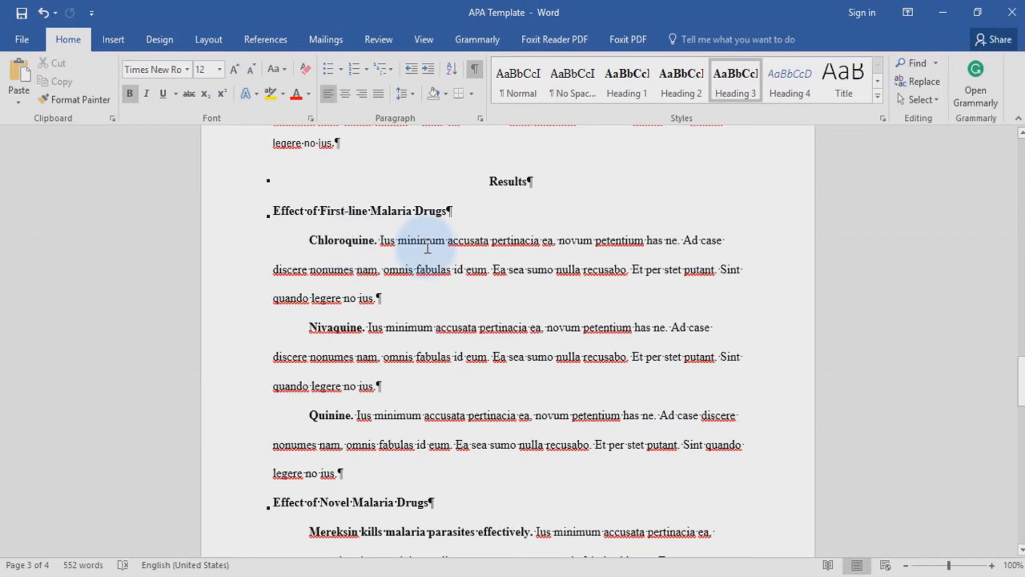
pyautogui.click(309, 240)
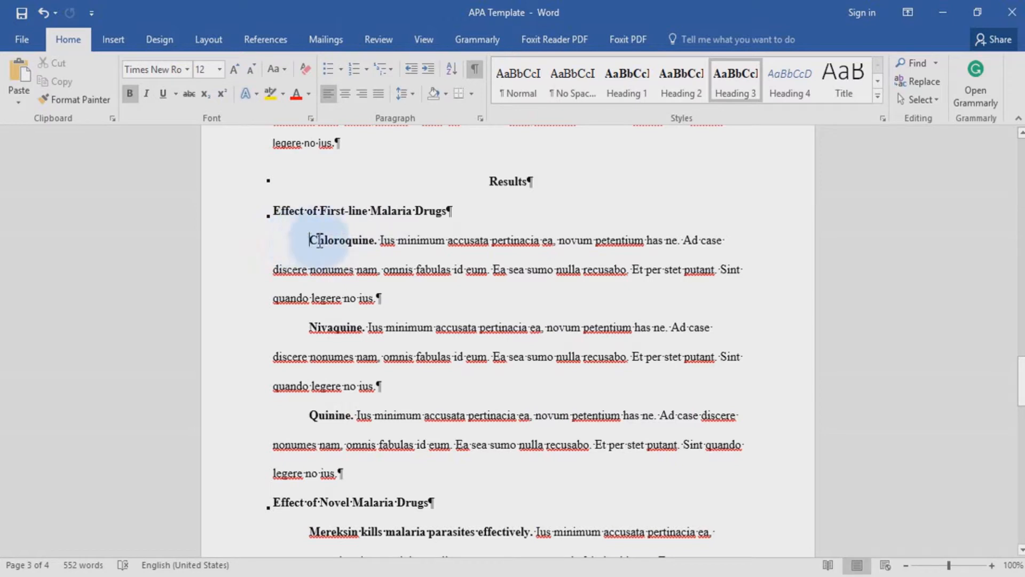
pyautogui.click(376, 241)
pyautogui.write('.')
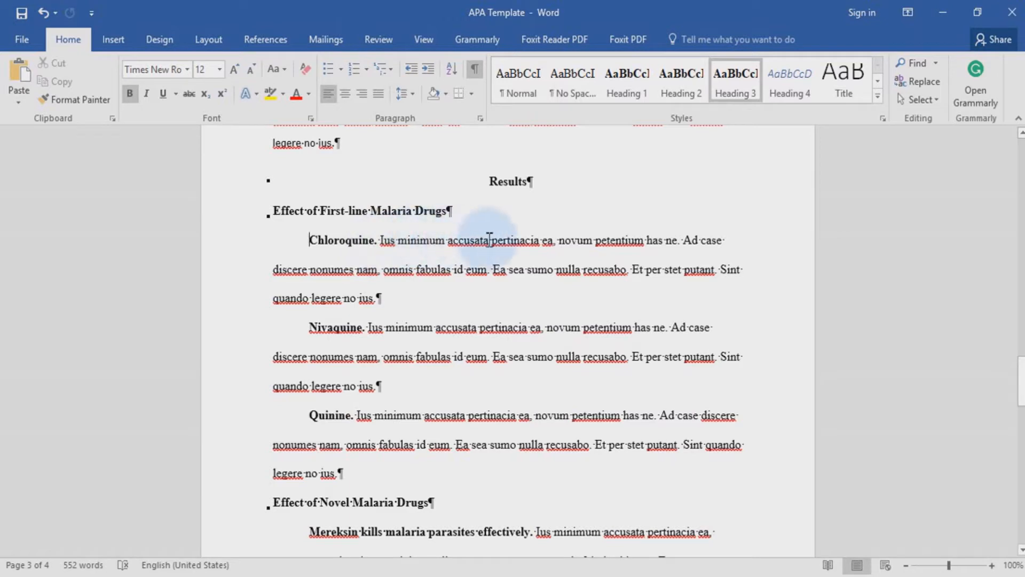
pyautogui.scroll(-1, 611, 274)
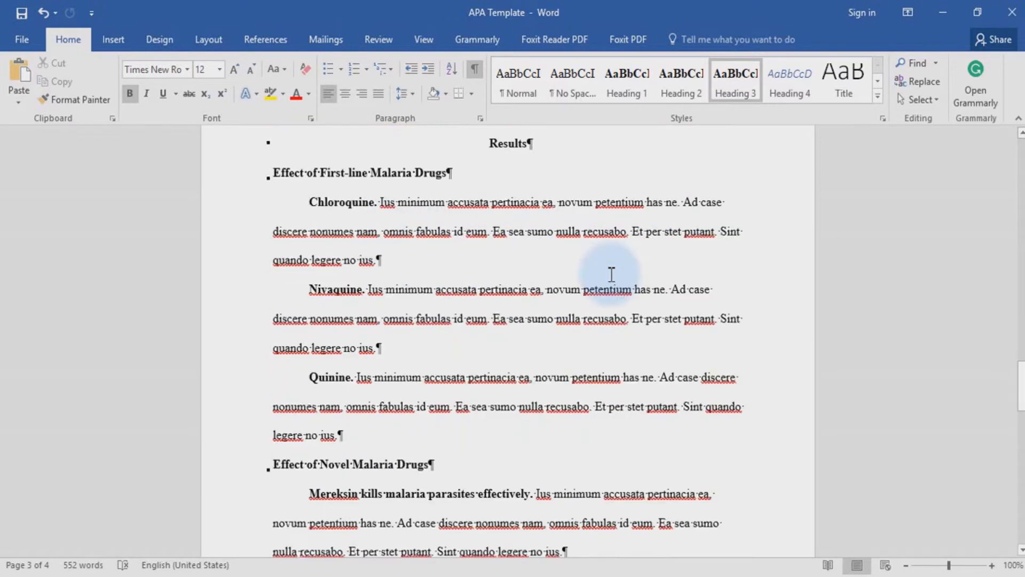
pyautogui.scroll(-2, 612, 274)
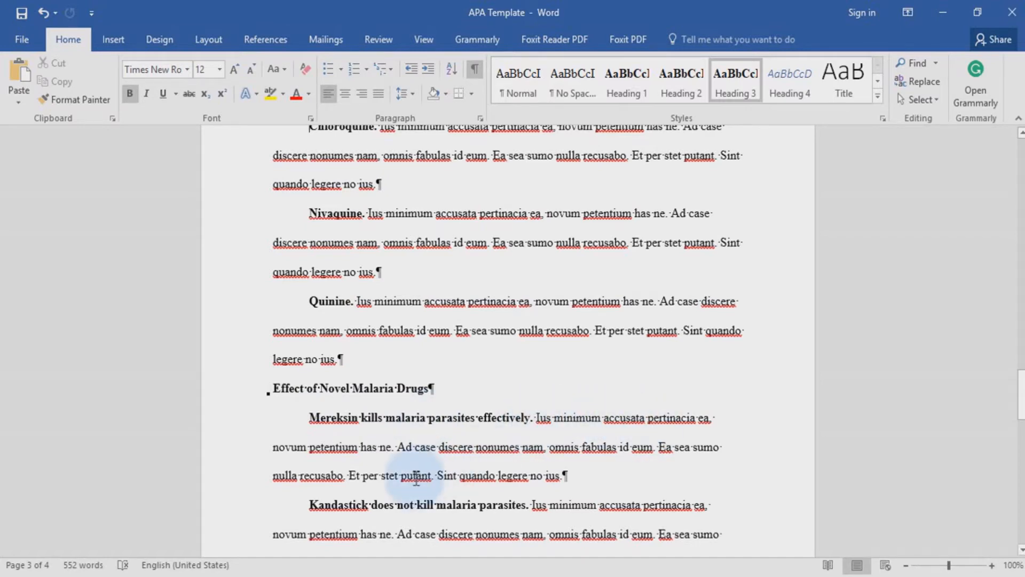
pyautogui.scroll(-2, 416, 477)
# Examine the Discussion section and the References heading on the last page.
pyautogui.scroll(-9, 417, 480)
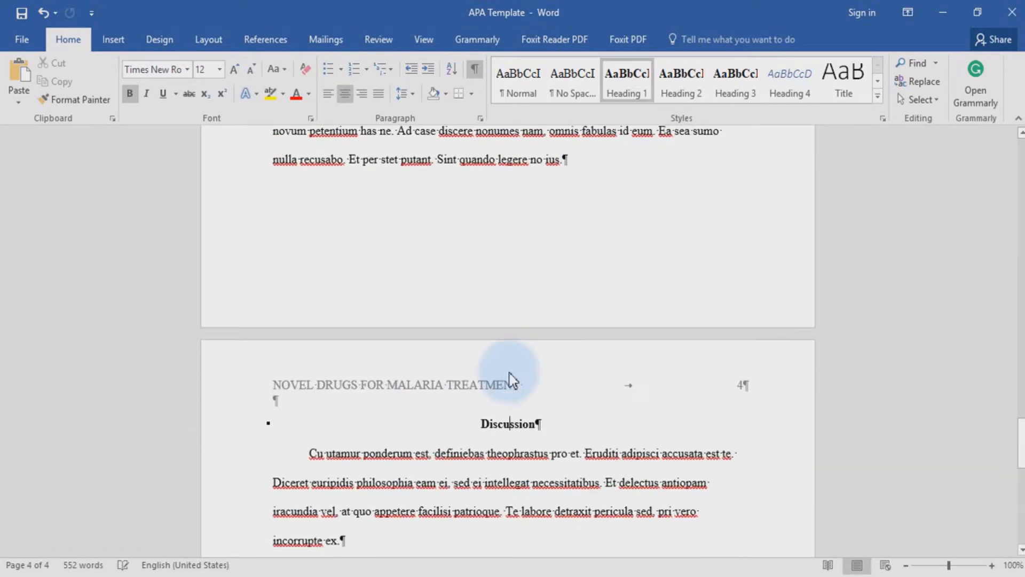
pyautogui.click(509, 400)
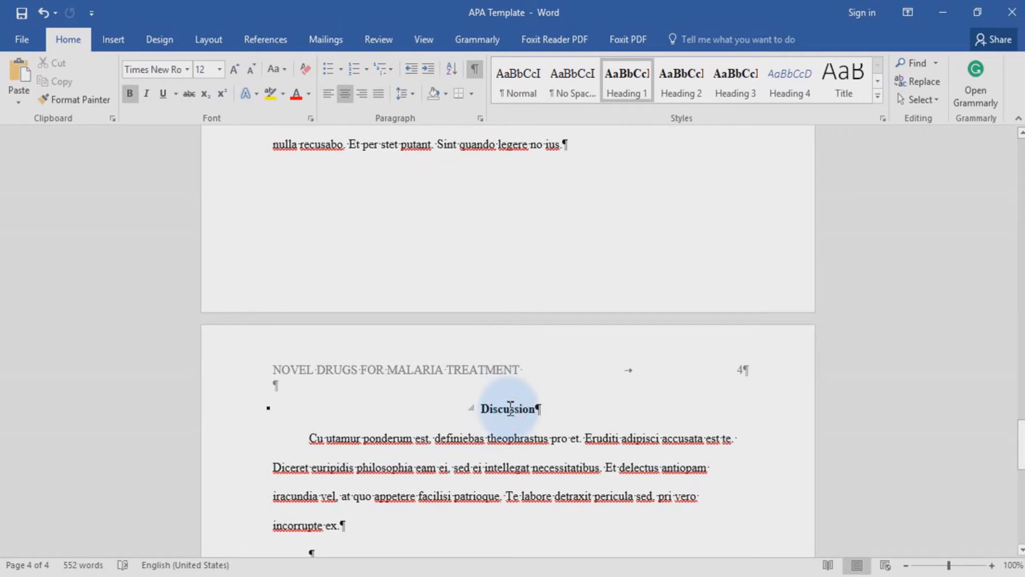
pyautogui.scroll(-2, 509, 408)
pyautogui.scroll(2, 497, 422)
pyautogui.click(463, 459)
pyautogui.scroll(-5, 462, 458)
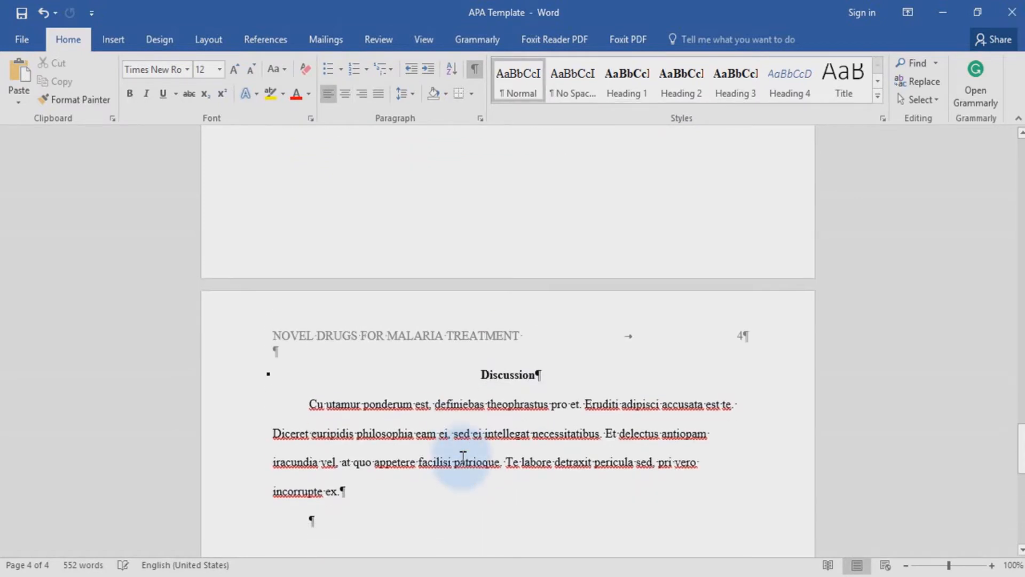
pyautogui.click(515, 409)
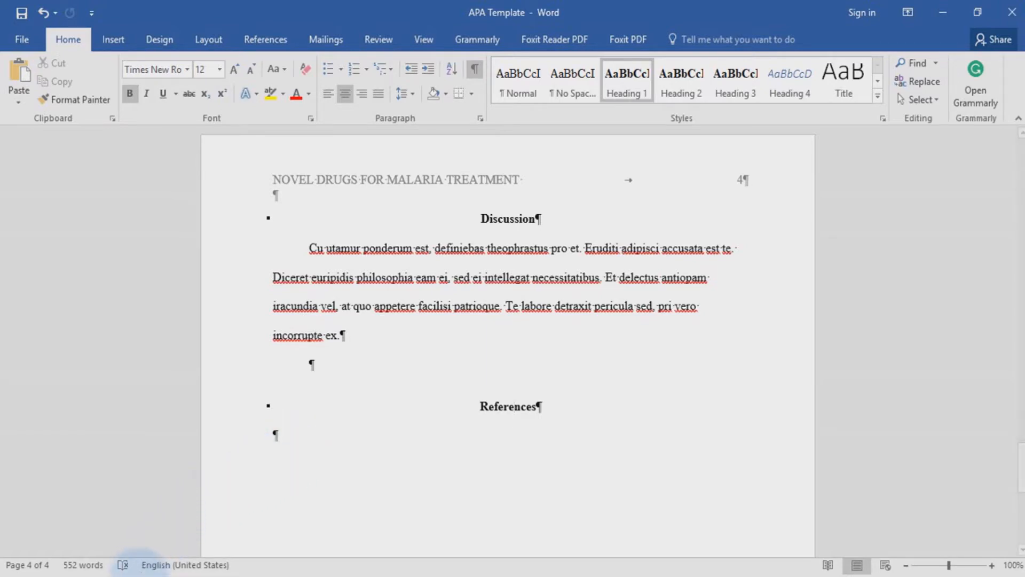
# Switch to the browser, check the APA heading levels on the Purdue OWL page, and return to the Word document.
pyautogui.click(136, 576)
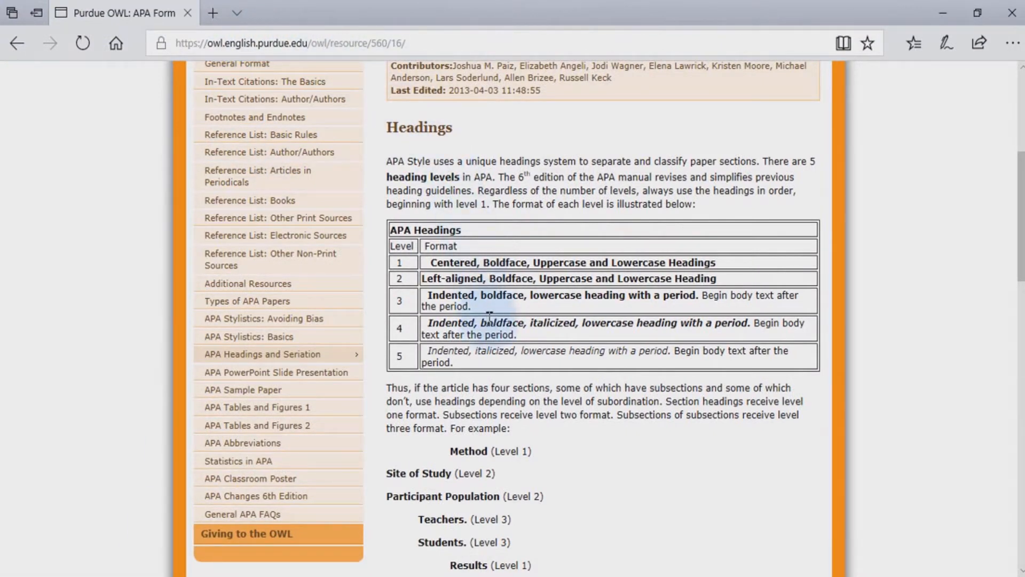
pyautogui.hotkey('alt', 'Tab')
# Look back through the APA template up to the title page and down again to the Introduction.
pyautogui.scroll(6, 633, 286)
pyautogui.scroll(14, 632, 286)
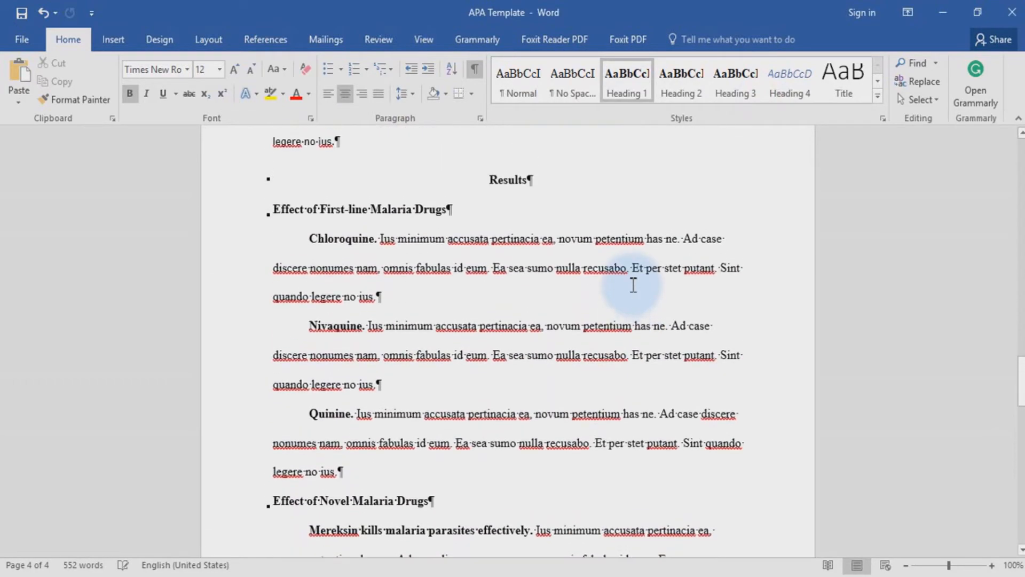
pyautogui.scroll(16, 633, 287)
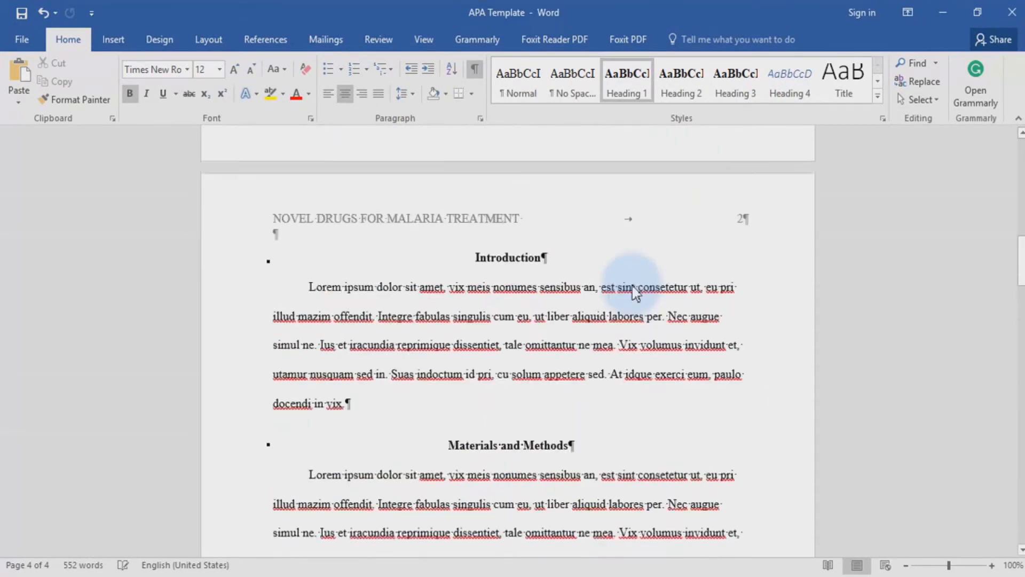
pyautogui.scroll(6, 633, 284)
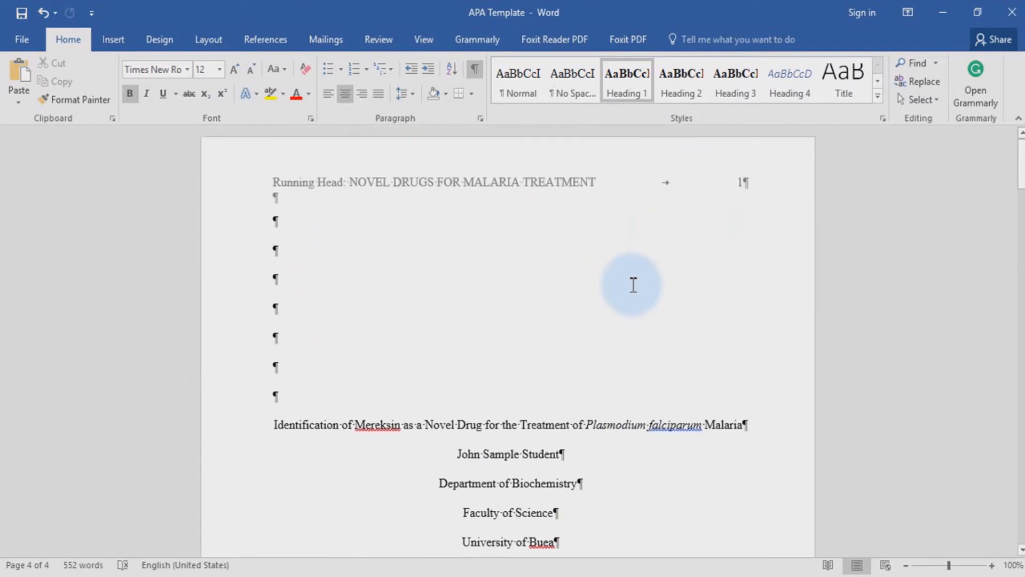
pyautogui.scroll(-3, 633, 284)
pyautogui.scroll(-10, 633, 285)
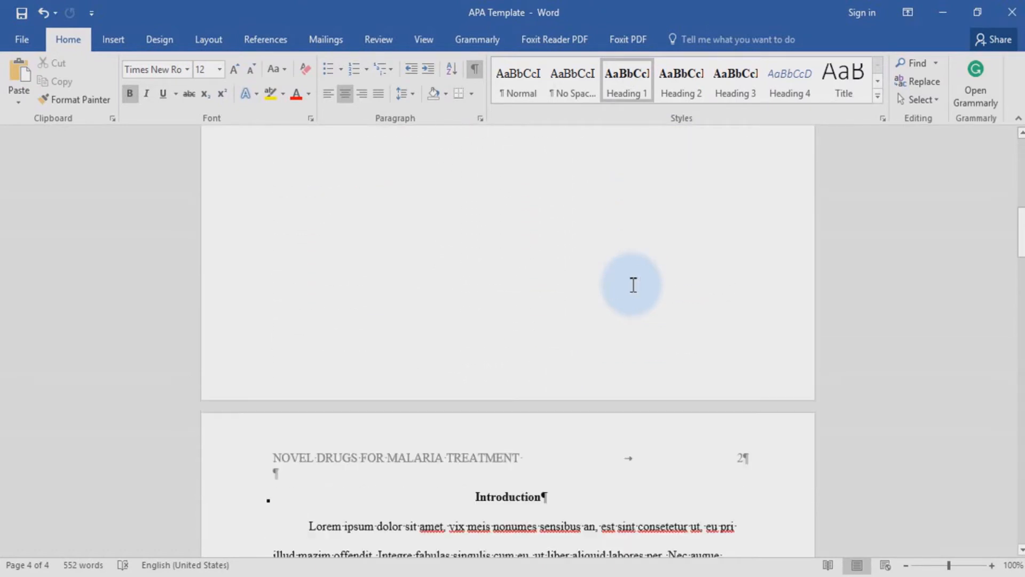
pyautogui.scroll(-2, 633, 284)
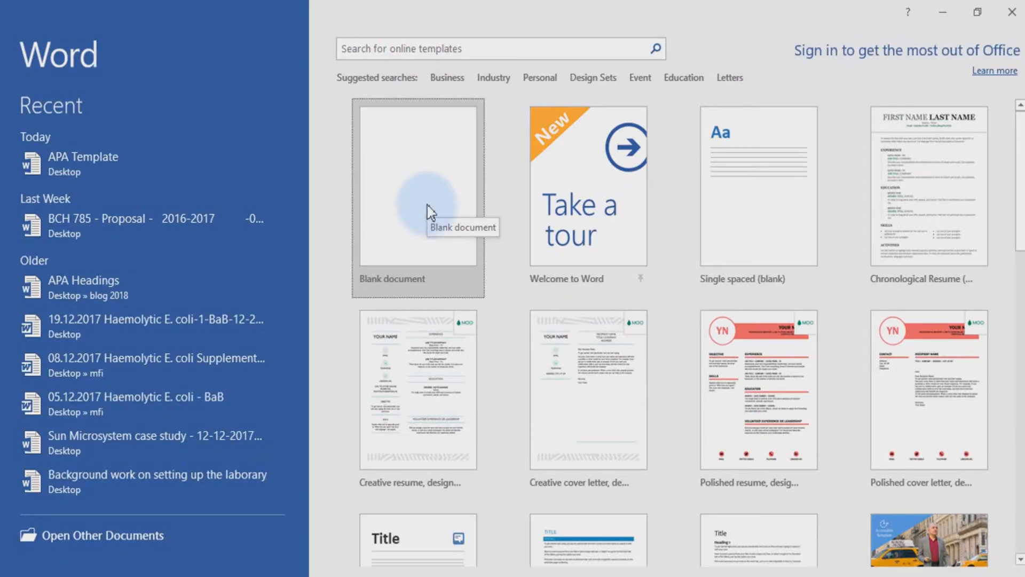
# Create a new blank document and check the Normal 1" preset among its page margins.
pyautogui.click(427, 206)
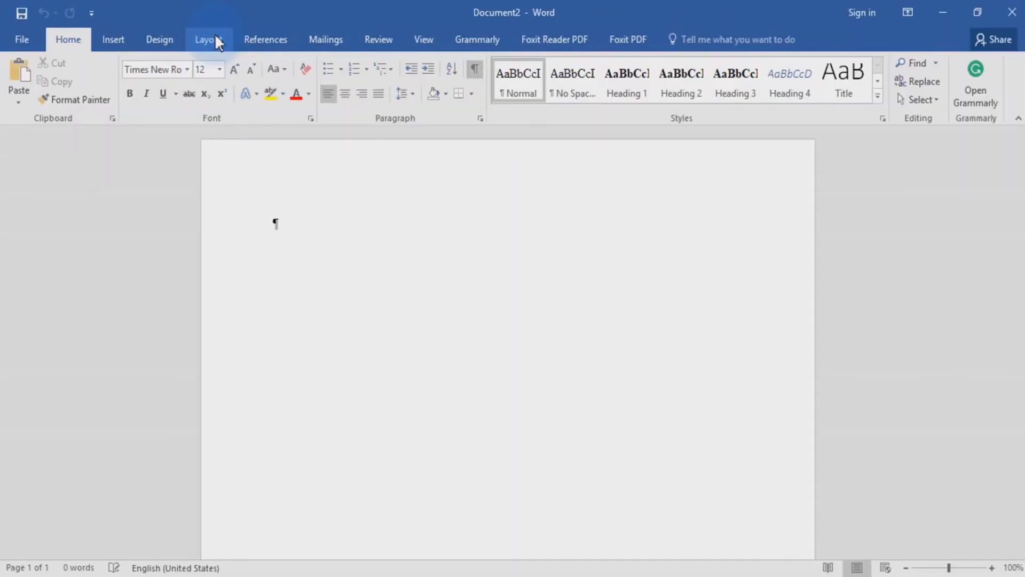
pyautogui.click(214, 40)
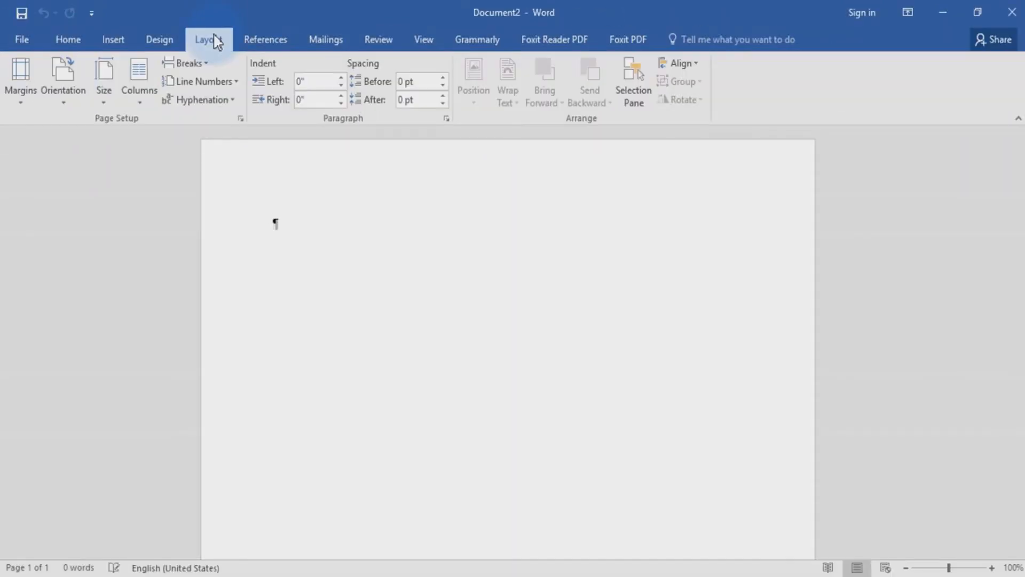
pyautogui.click(24, 88)
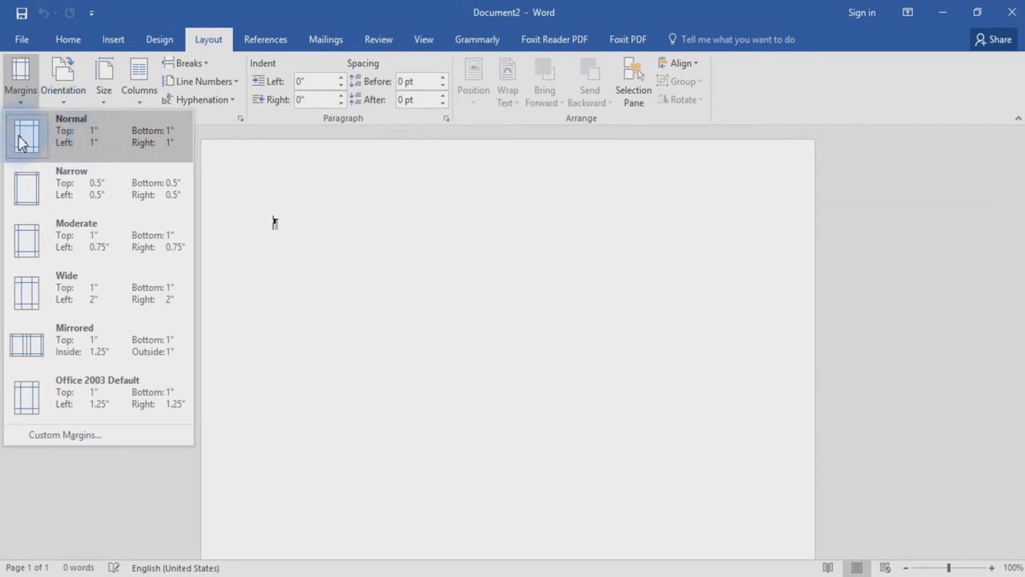
# Check the available fonts and font sizes for the blank document.
pyautogui.click(70, 42)
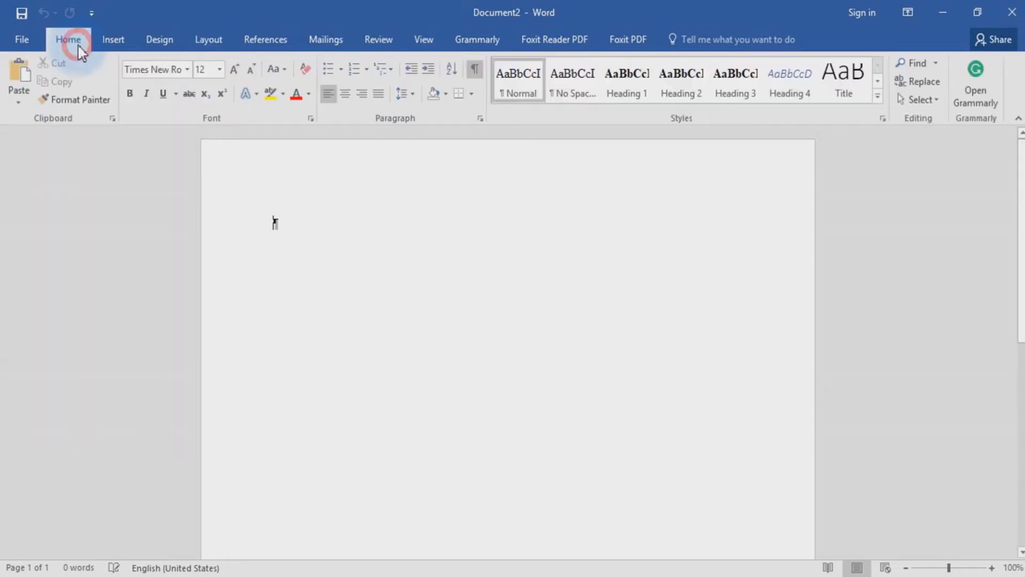
pyautogui.click(187, 70)
pyautogui.click(187, 70)
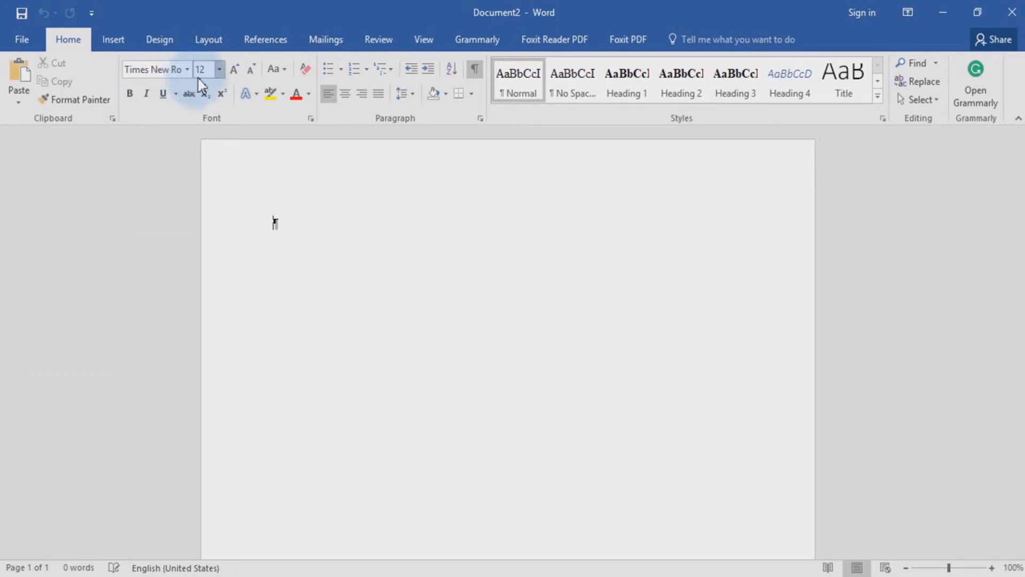
pyautogui.click(219, 70)
pyautogui.click(219, 69)
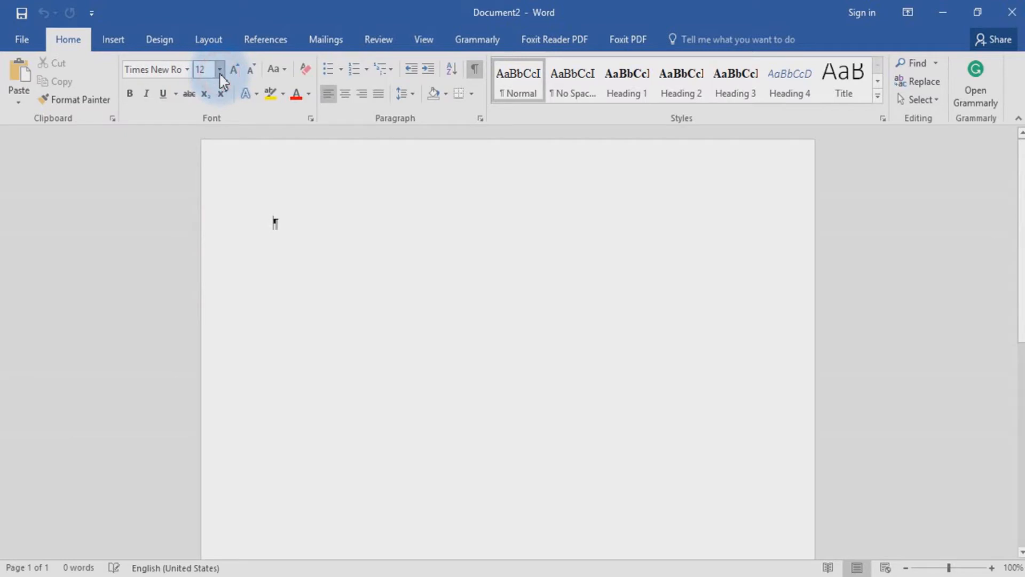
# Apply left alignment, no indentation, 0 pt spacing before and after, and double line spacing in the paragraph settings.
pyautogui.click(479, 119)
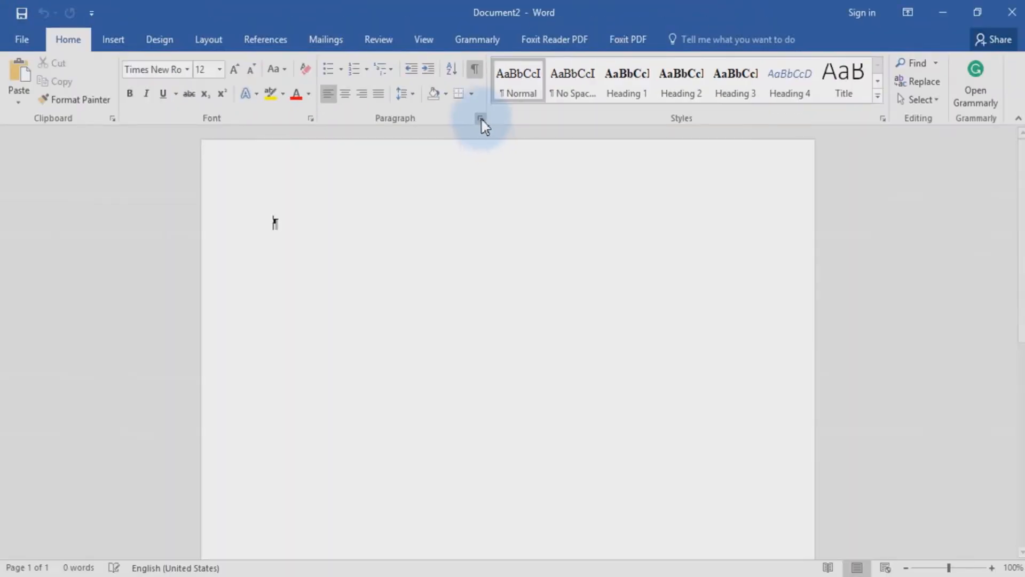
pyautogui.click(480, 120)
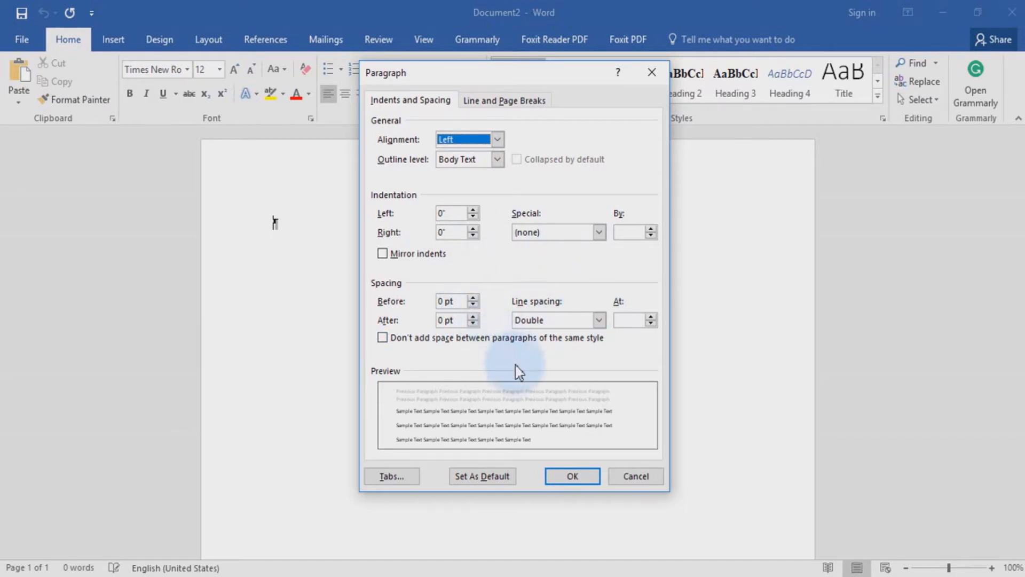
pyautogui.click(570, 477)
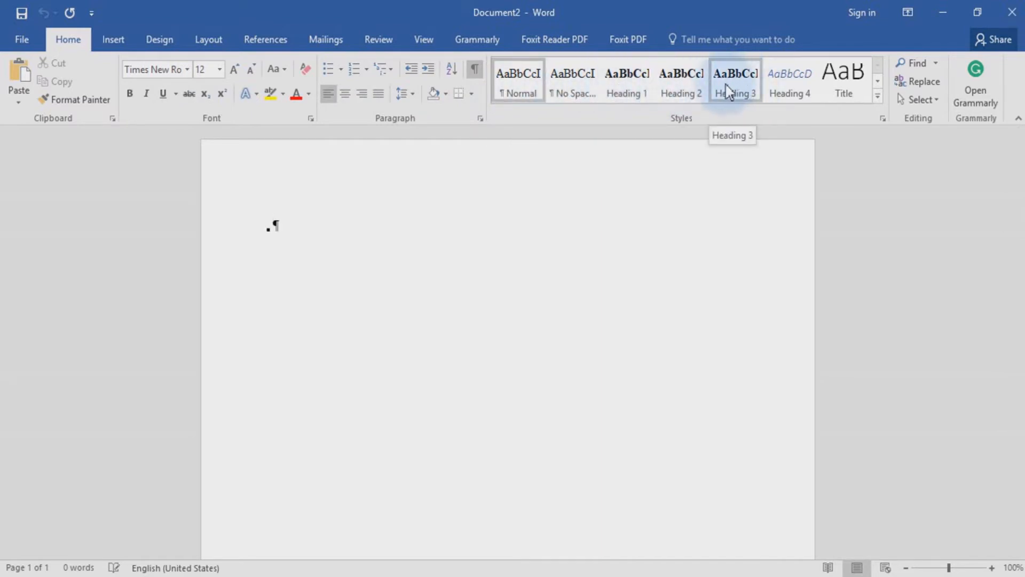
# Modify the Normal style, keeping Times New Roman at 12 pt and setting left alignment.
pyautogui.rightClick(526, 87)
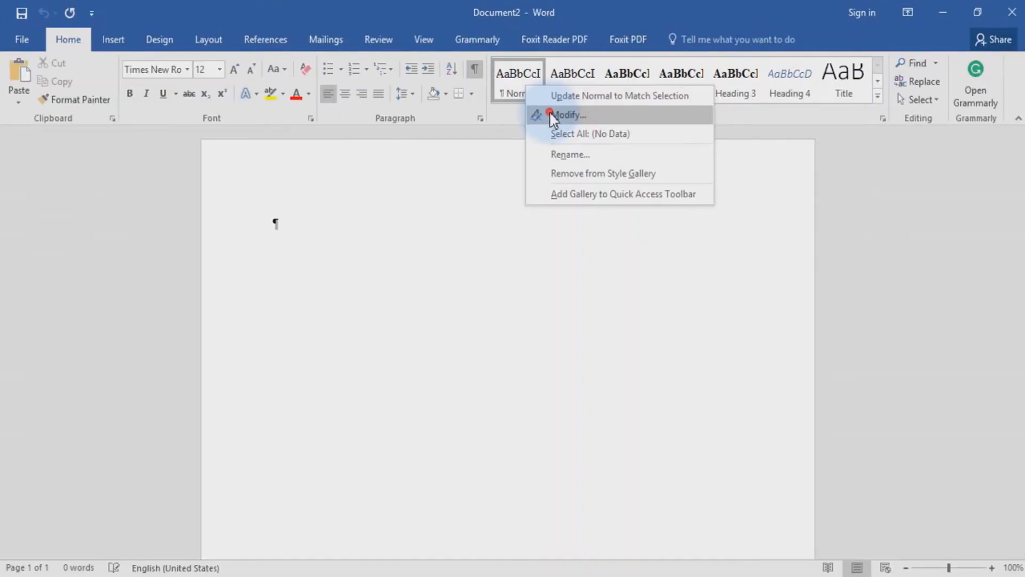
pyautogui.click(566, 114)
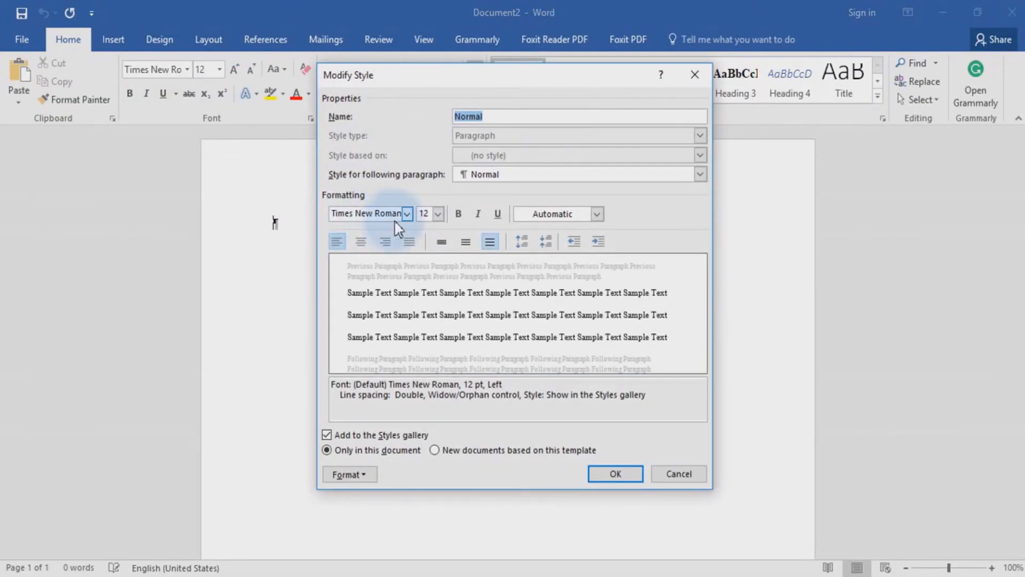
pyautogui.click(407, 214)
pyautogui.click(408, 214)
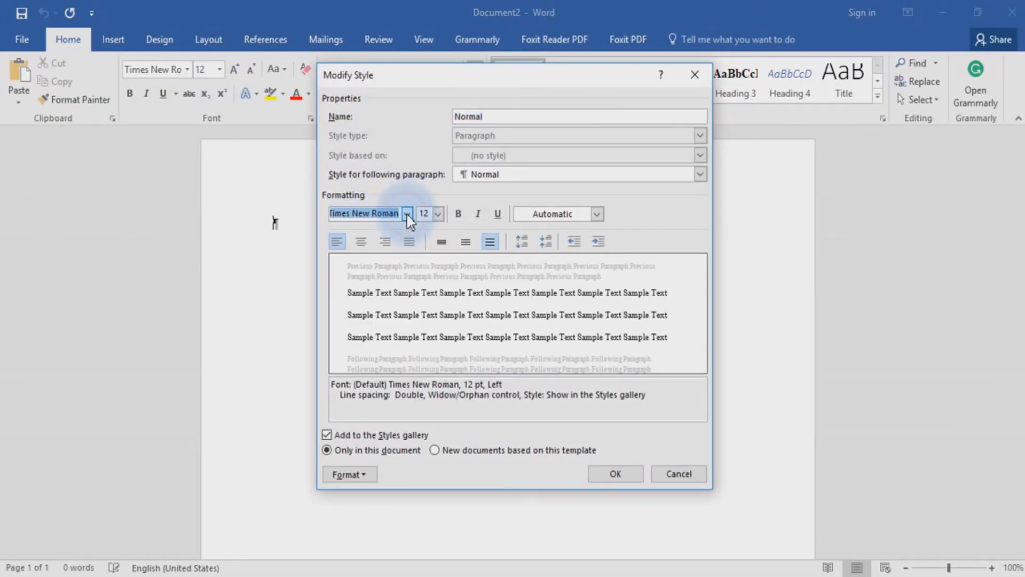
pyautogui.click(437, 214)
pyautogui.click(438, 214)
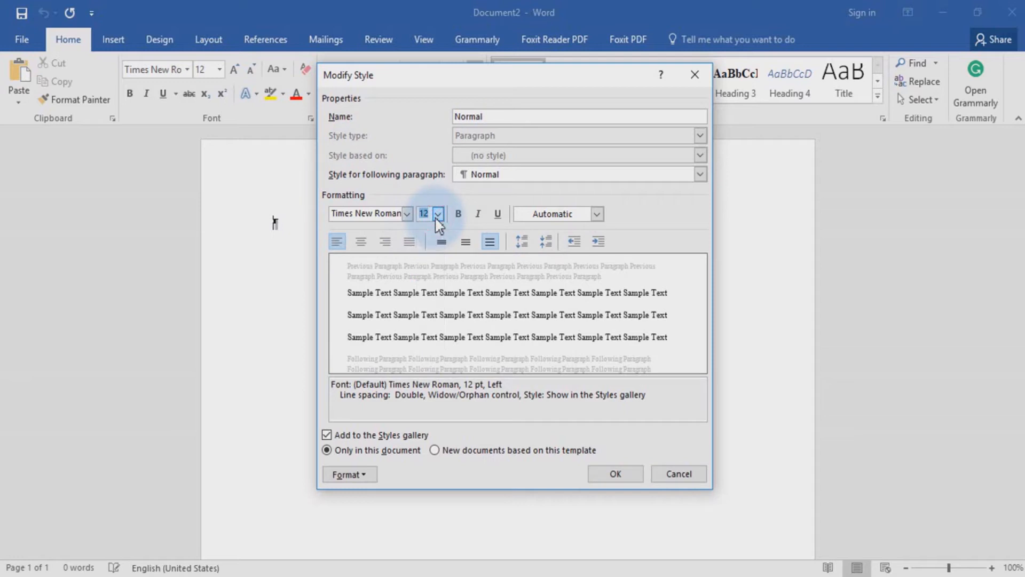
pyautogui.click(337, 242)
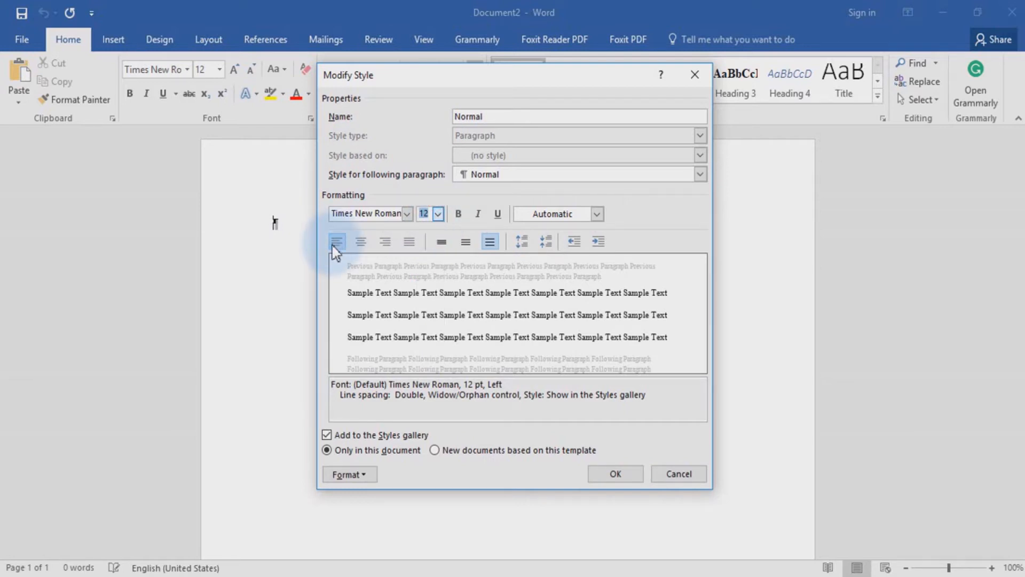
# Accept 0 pt spacing and double line spacing for the Normal style and save it for new documents based on this template.
pyautogui.click(352, 474)
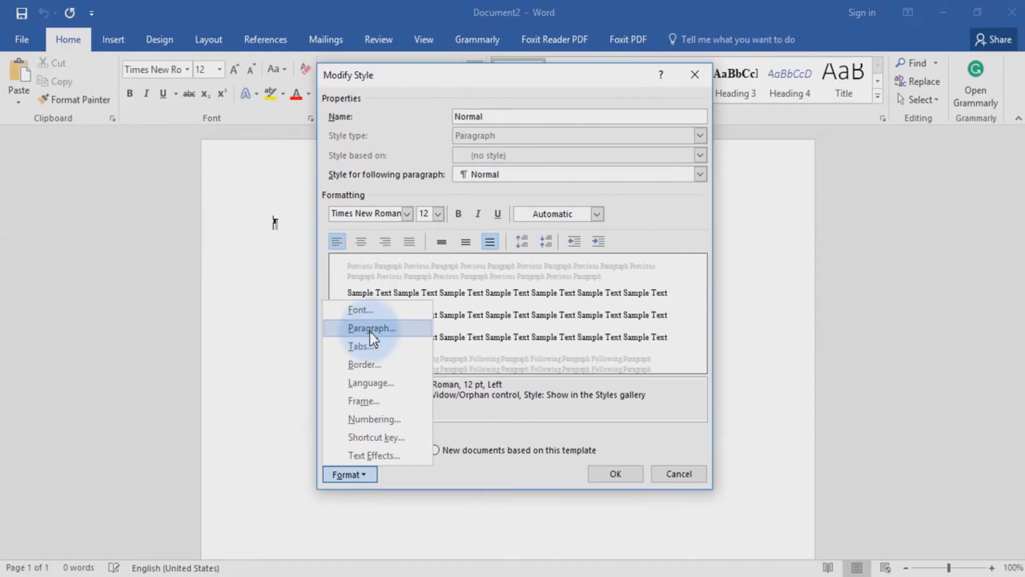
pyautogui.click(372, 330)
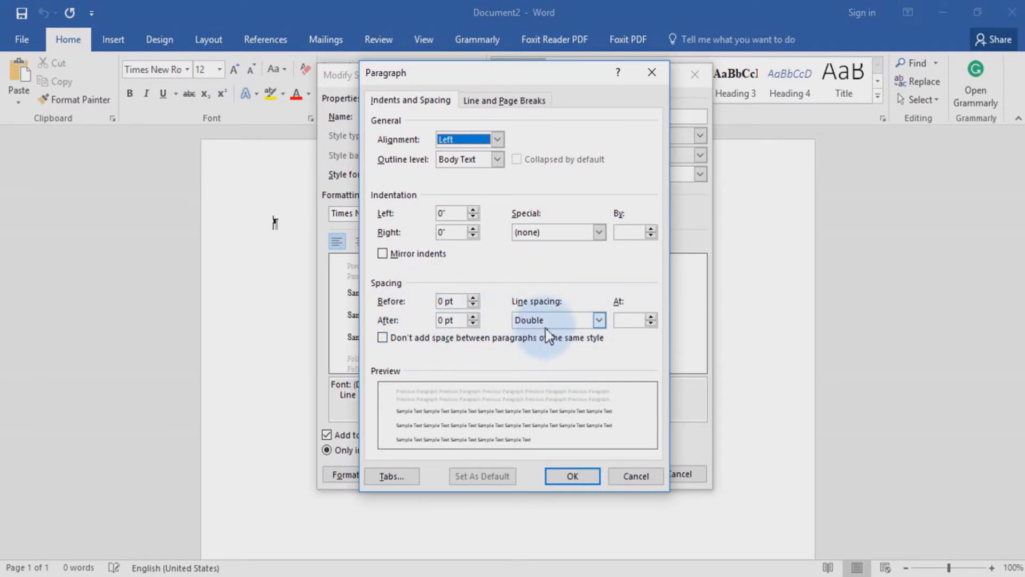
pyautogui.click(574, 475)
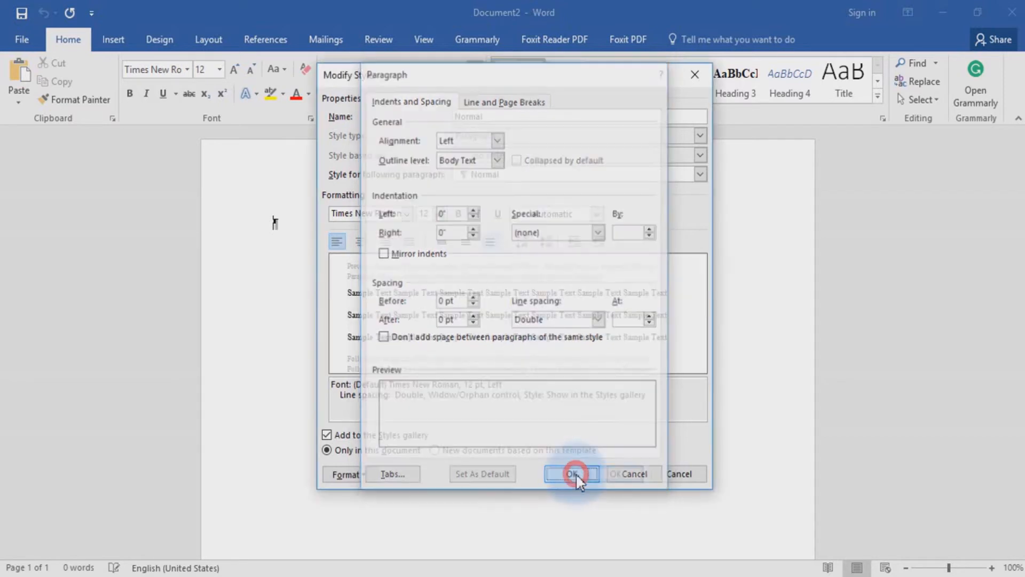
pyautogui.click(435, 450)
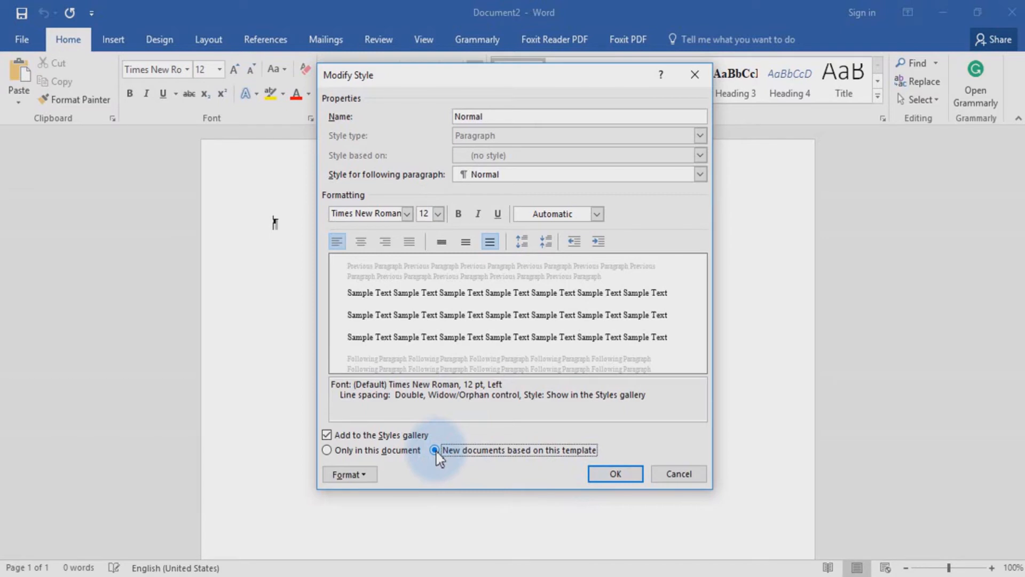
pyautogui.click(598, 476)
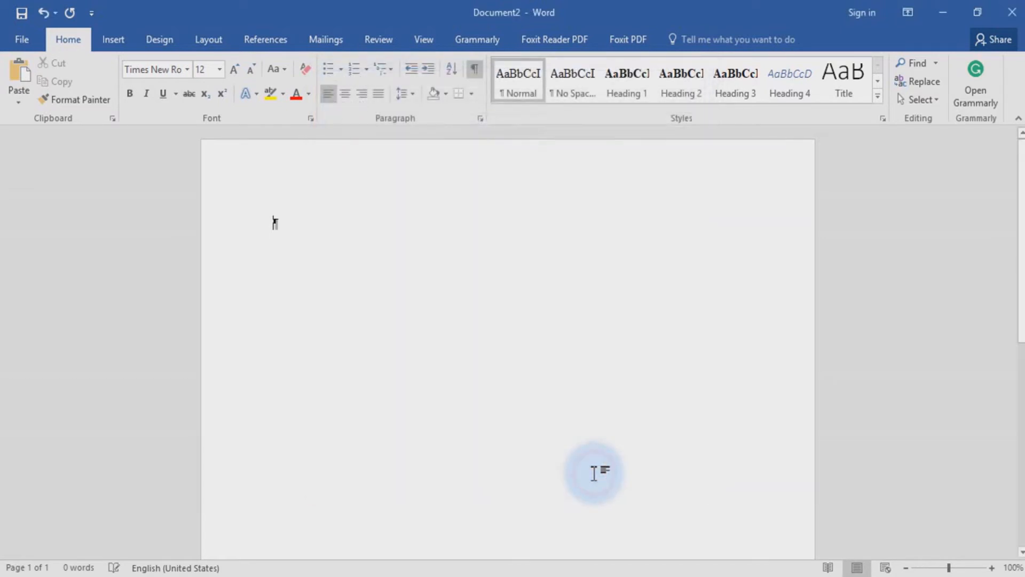
# Save the No Spacing style as left-aligned with 0 pt spacing and single line spacing for new documents based on this template.
pyautogui.rightClick(575, 90)
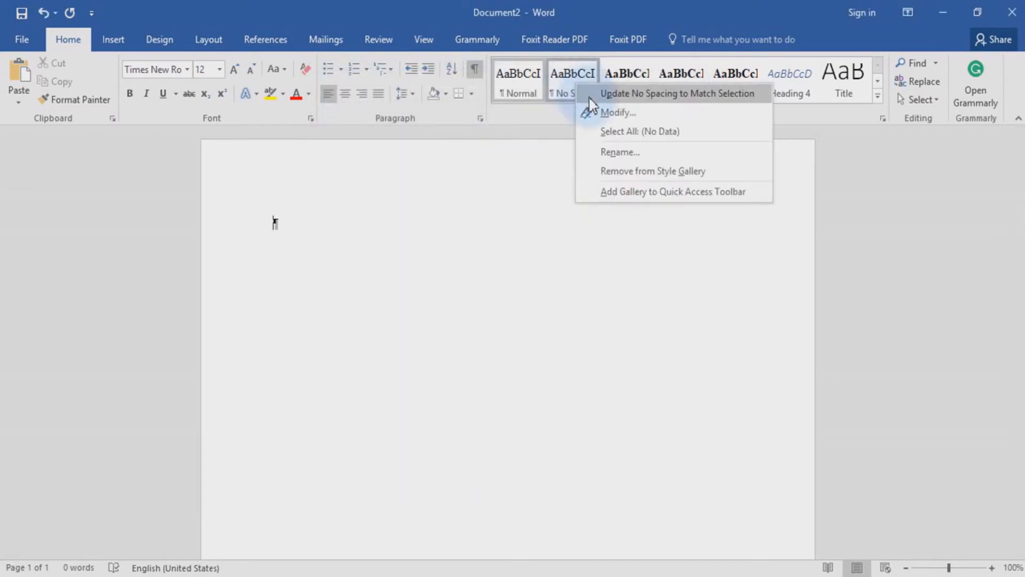
pyautogui.click(598, 111)
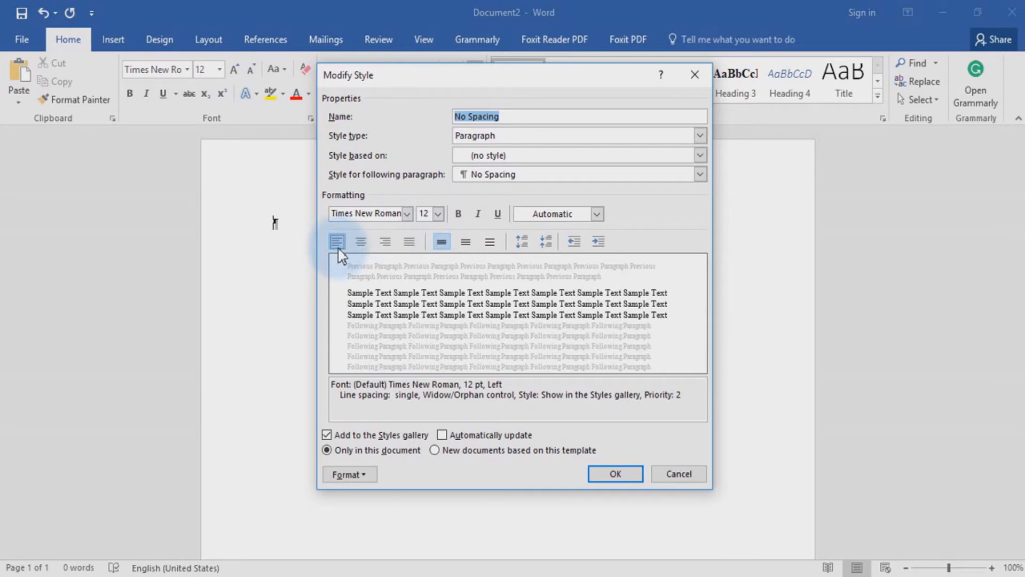
pyautogui.click(344, 474)
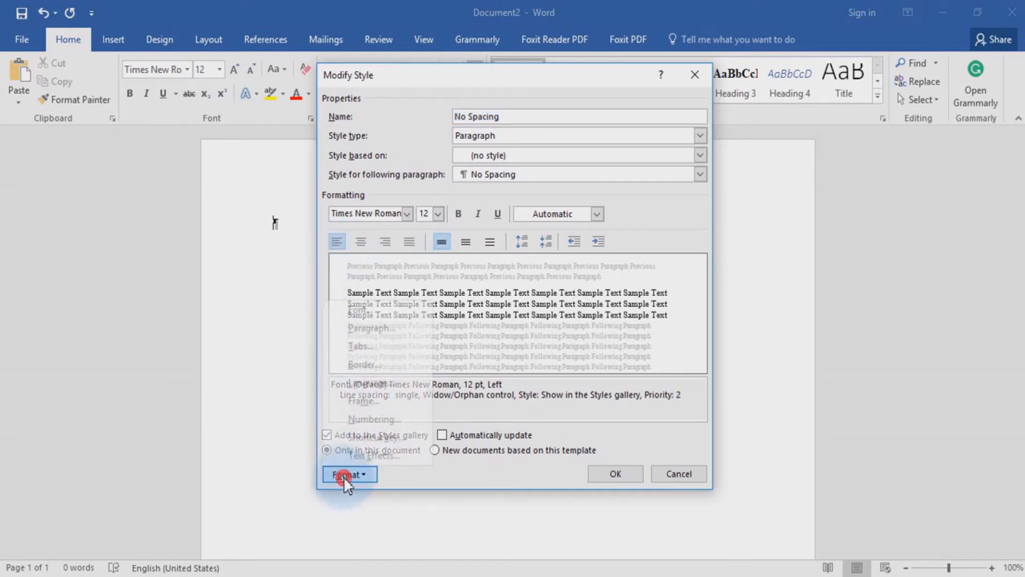
pyautogui.click(374, 328)
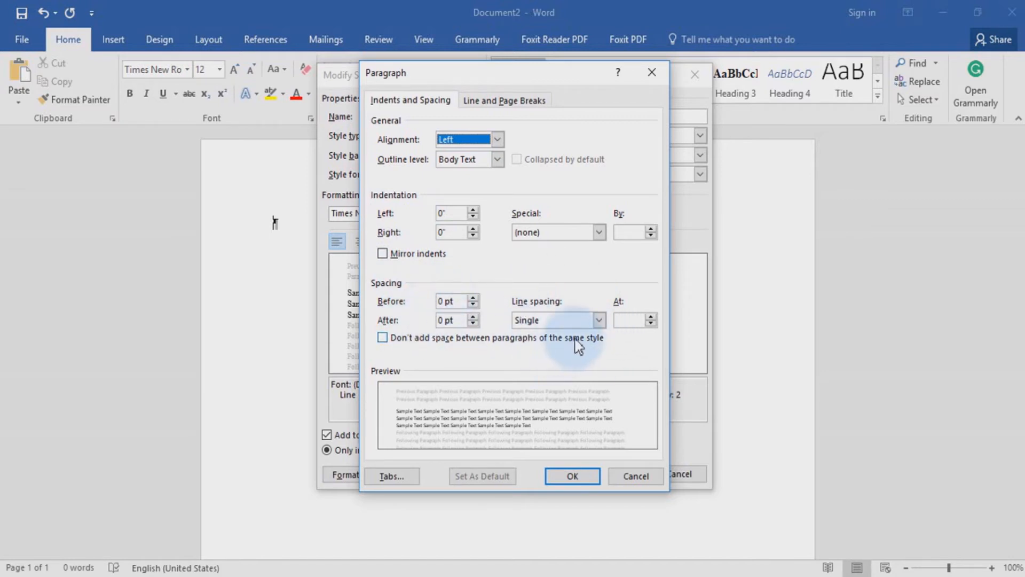
pyautogui.click(572, 475)
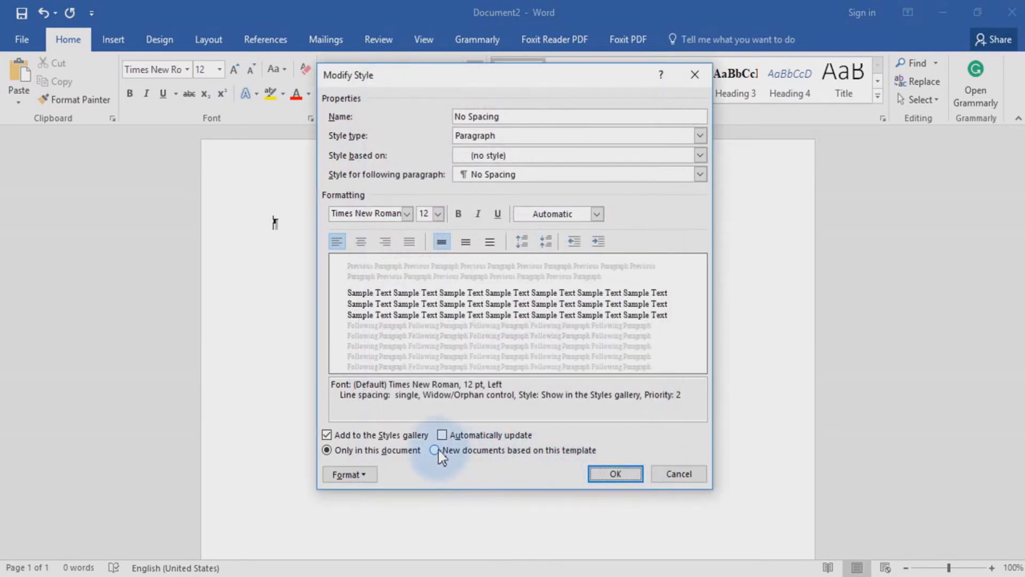
pyautogui.click(437, 450)
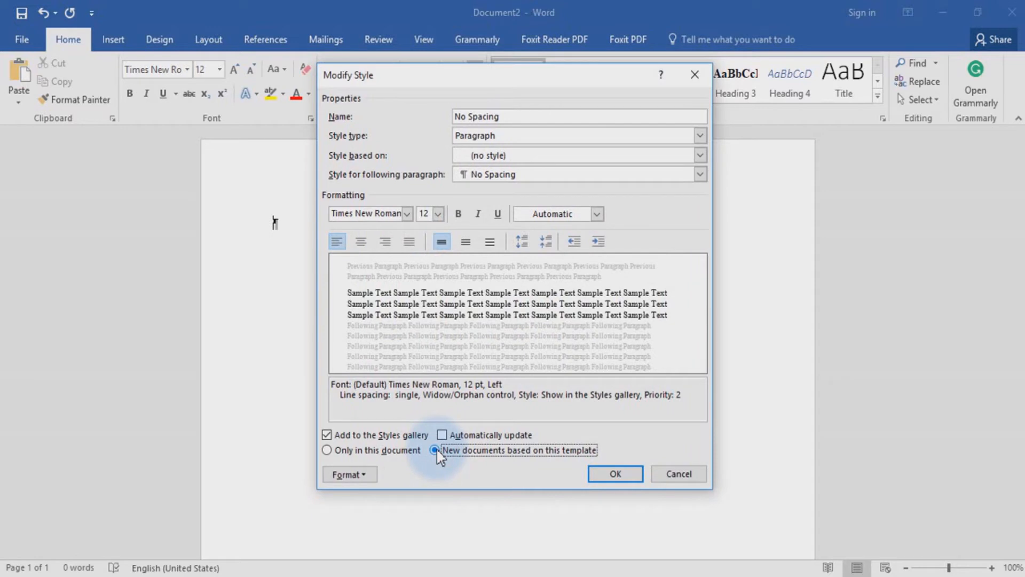
pyautogui.click(607, 474)
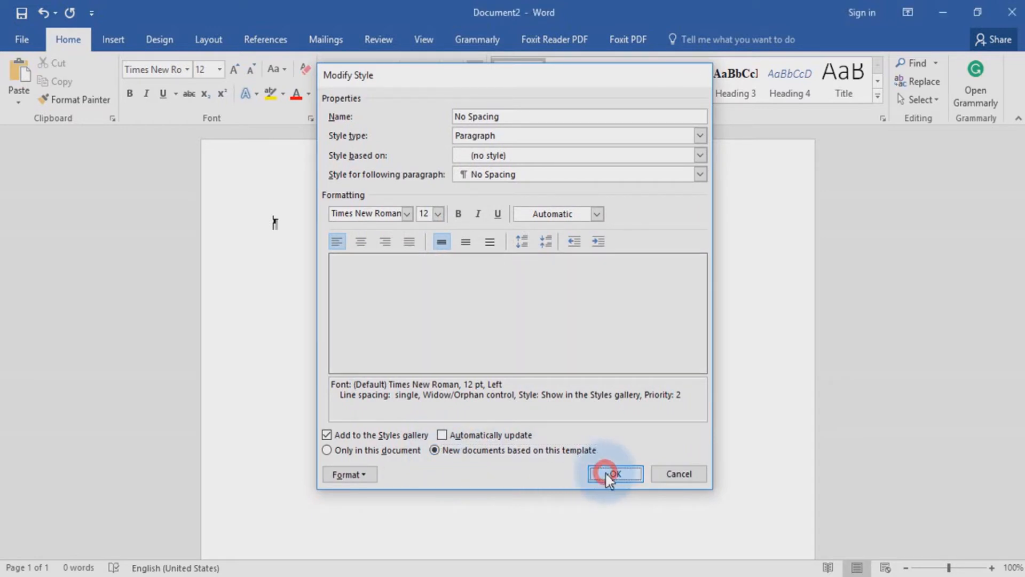
# Save Heading 1 as bold and centered with 12 pt before and double line spacing for new documents based on this template.
pyautogui.click(631, 96)
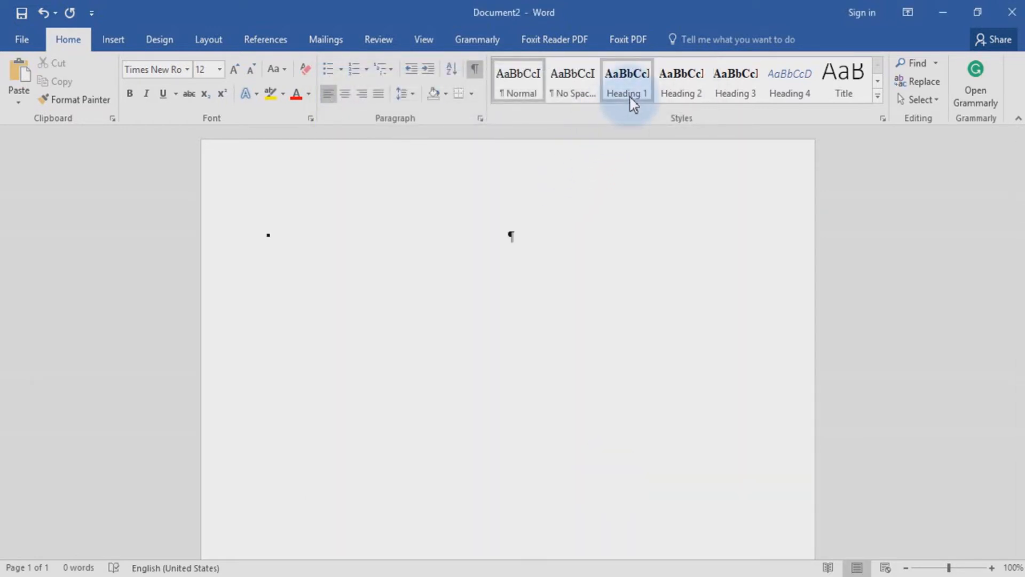
pyautogui.rightClick(633, 96)
pyautogui.click(659, 127)
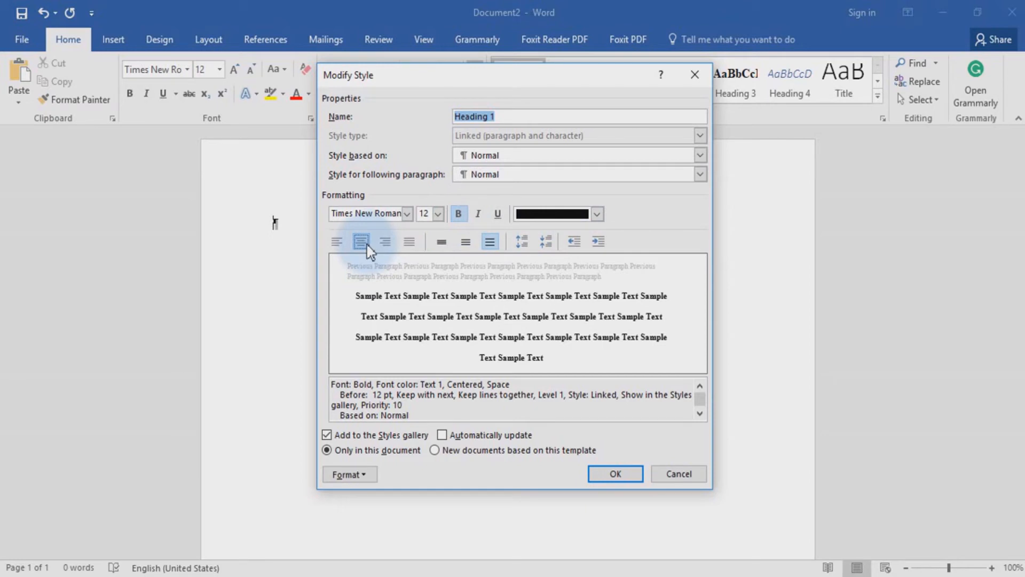
pyautogui.click(352, 475)
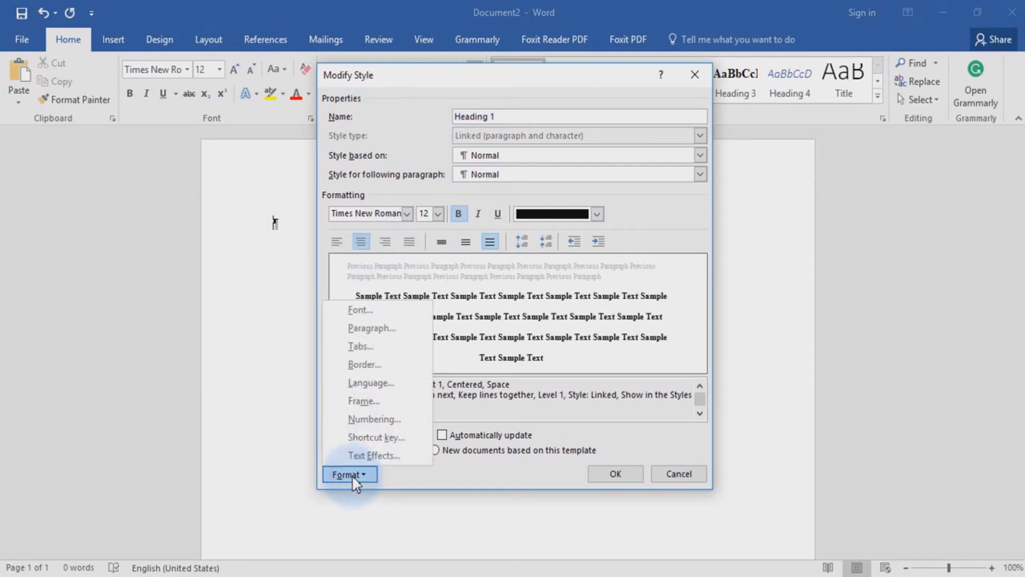
pyautogui.click(373, 328)
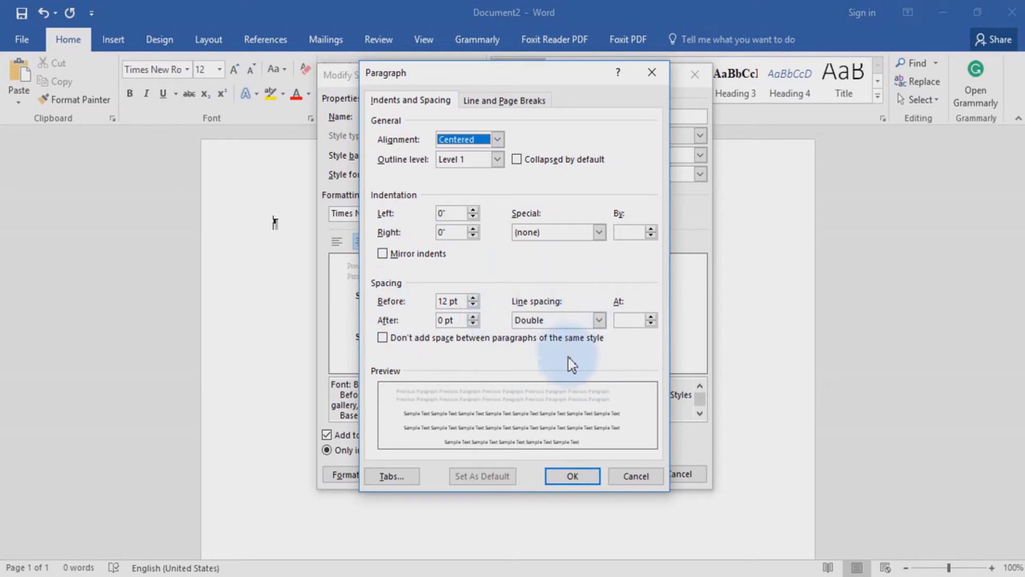
pyautogui.click(573, 477)
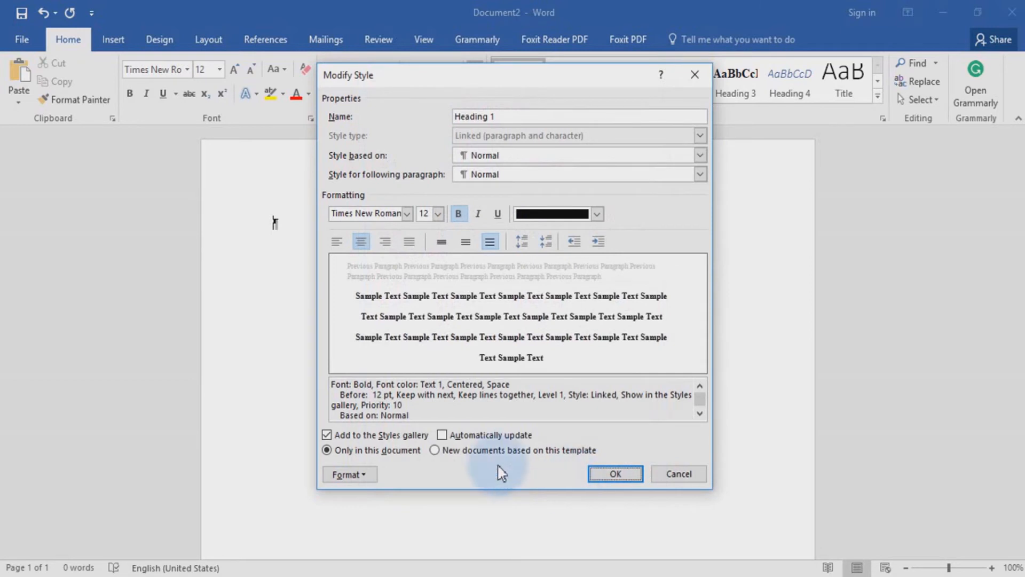
pyautogui.click(434, 450)
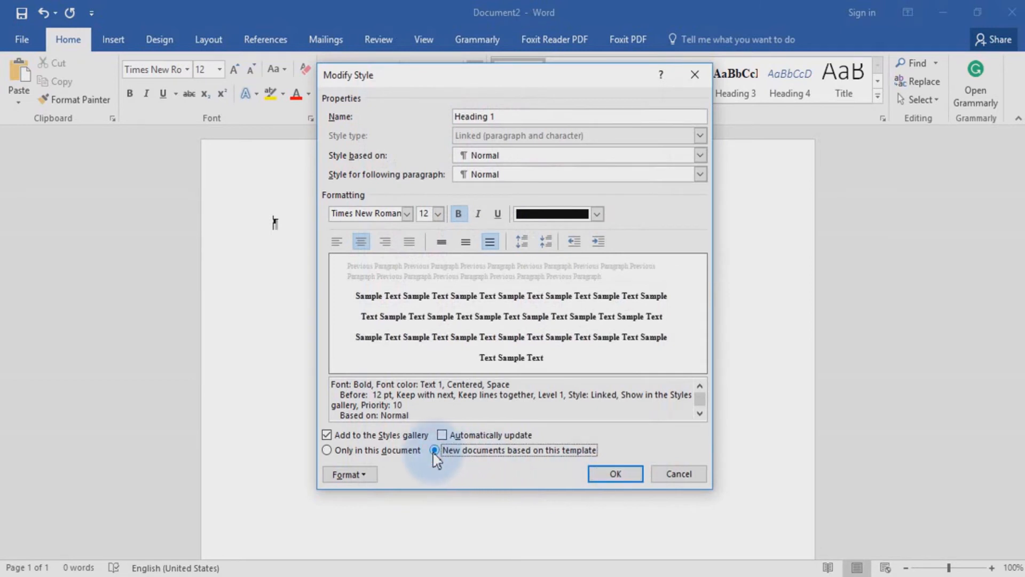
pyautogui.click(615, 474)
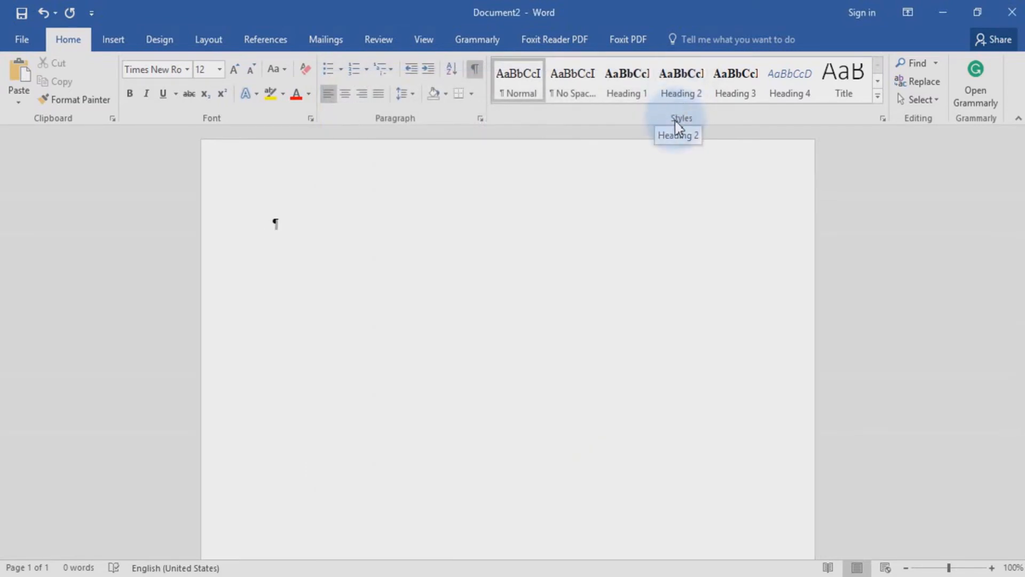
# Save Heading 2 as bold and left-aligned with 0 pt spacing and double line spacing for new documents based on this template.
pyautogui.rightClick(677, 88)
pyautogui.click(718, 111)
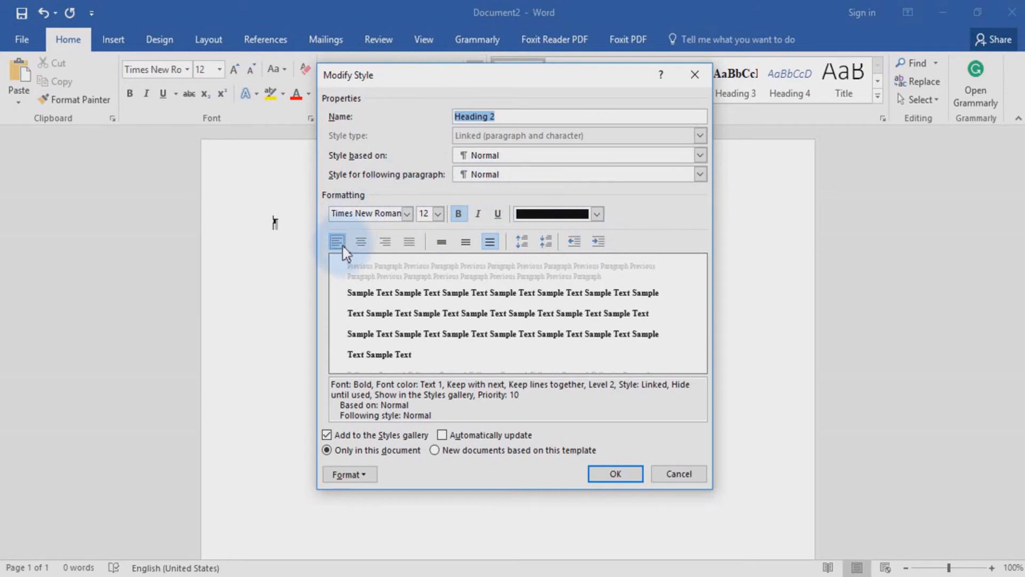
pyautogui.click(353, 474)
pyautogui.click(377, 331)
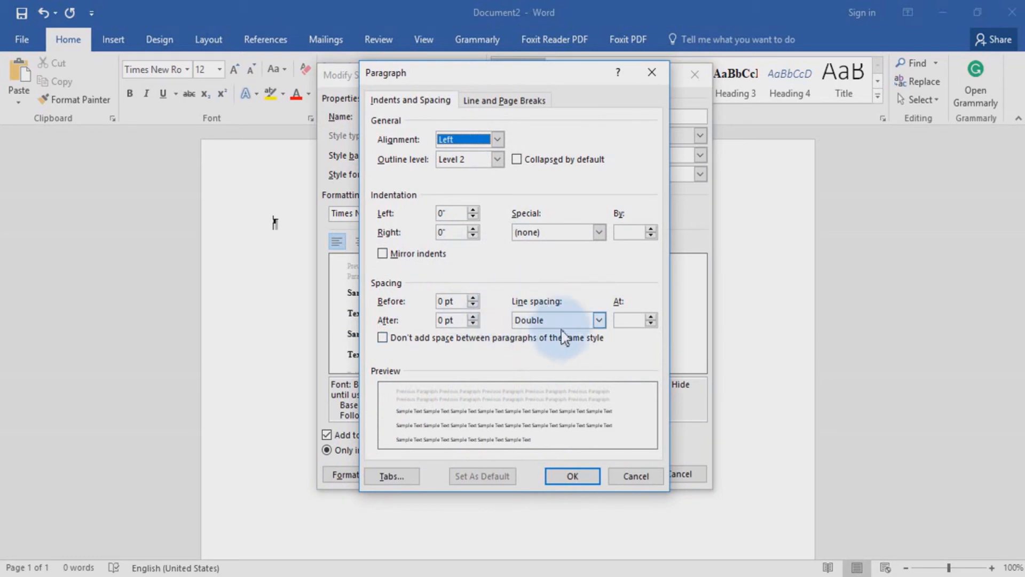
pyautogui.click(565, 476)
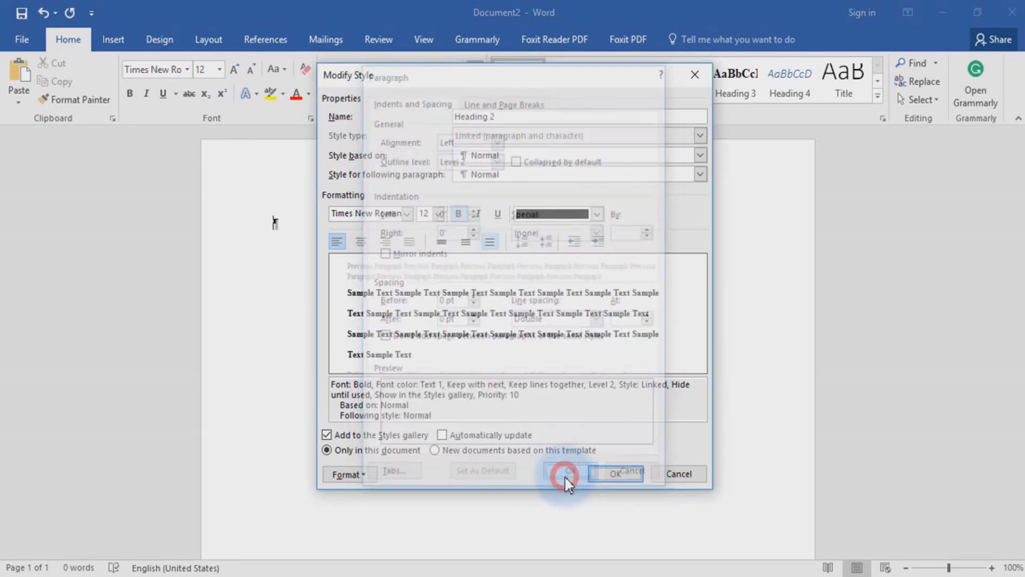
pyautogui.click(435, 450)
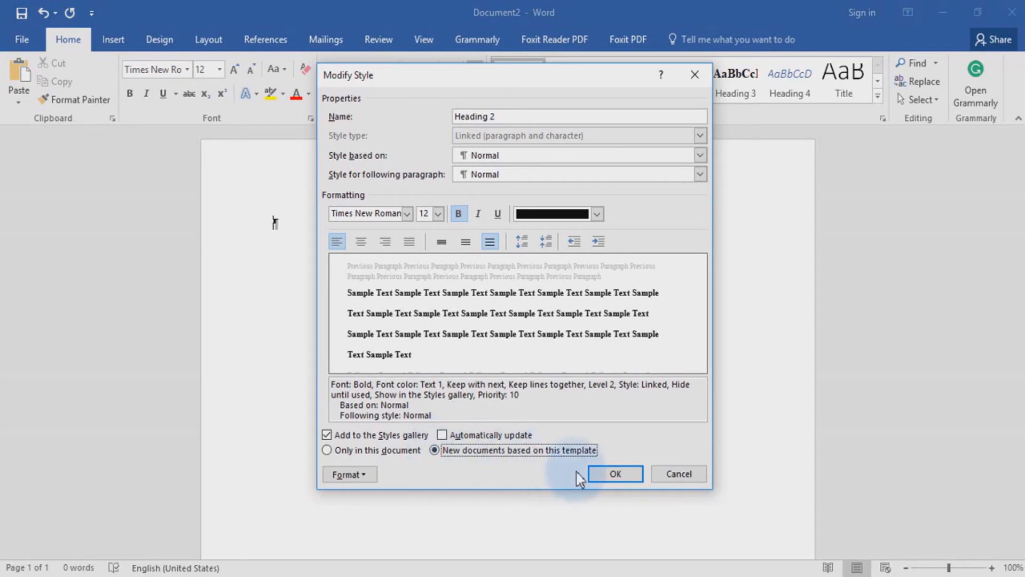
pyautogui.click(613, 476)
pyautogui.click(604, 203)
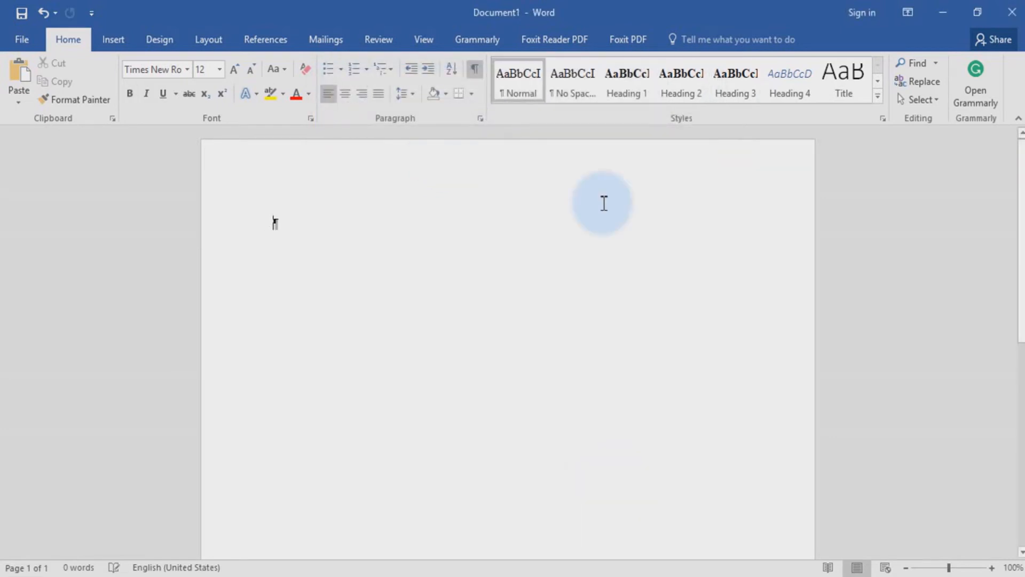
# Save Heading 3 as bold, left-aligned, 2 pt before and double-spaced for new documents based on this template, and apply it to the empty paragraph.
pyautogui.rightClick(739, 88)
pyautogui.click(750, 103)
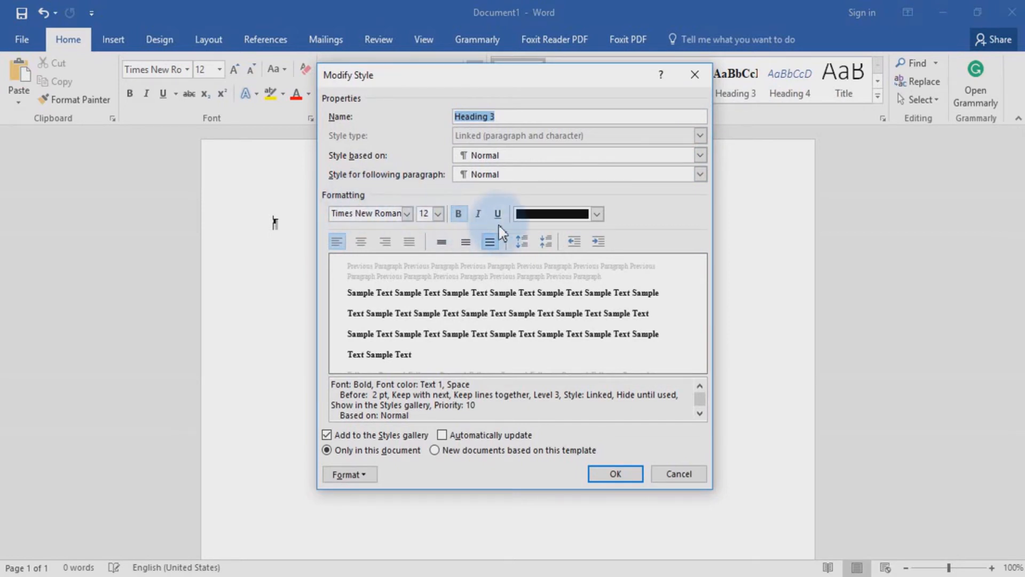
pyautogui.click(595, 215)
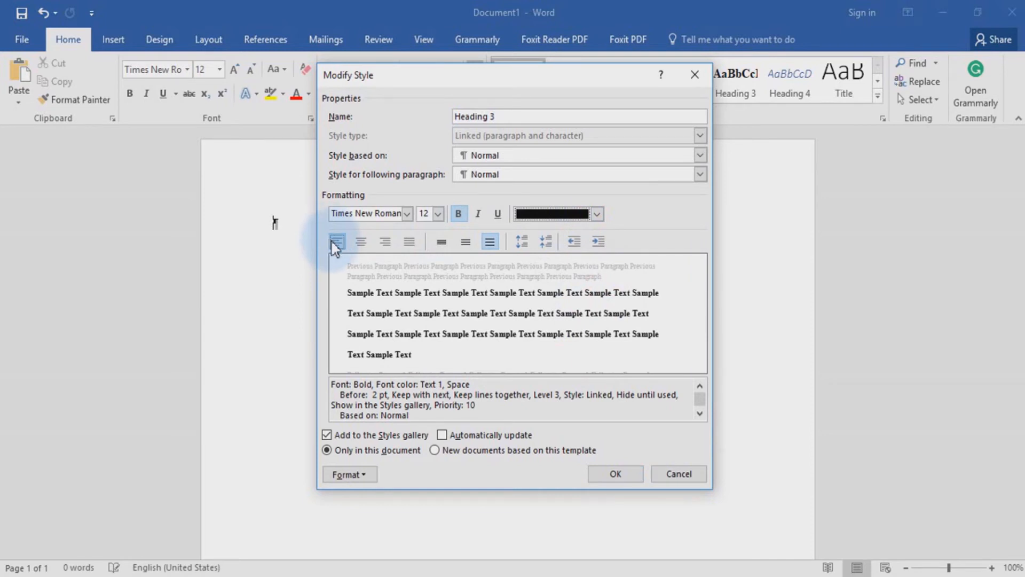
pyautogui.click(338, 474)
pyautogui.click(392, 329)
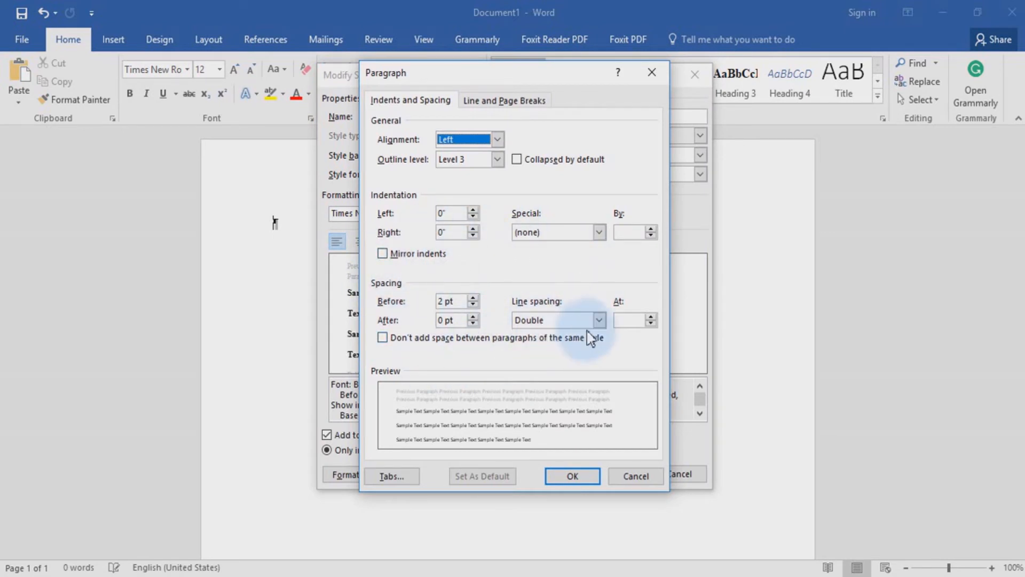
pyautogui.click(582, 475)
pyautogui.click(442, 452)
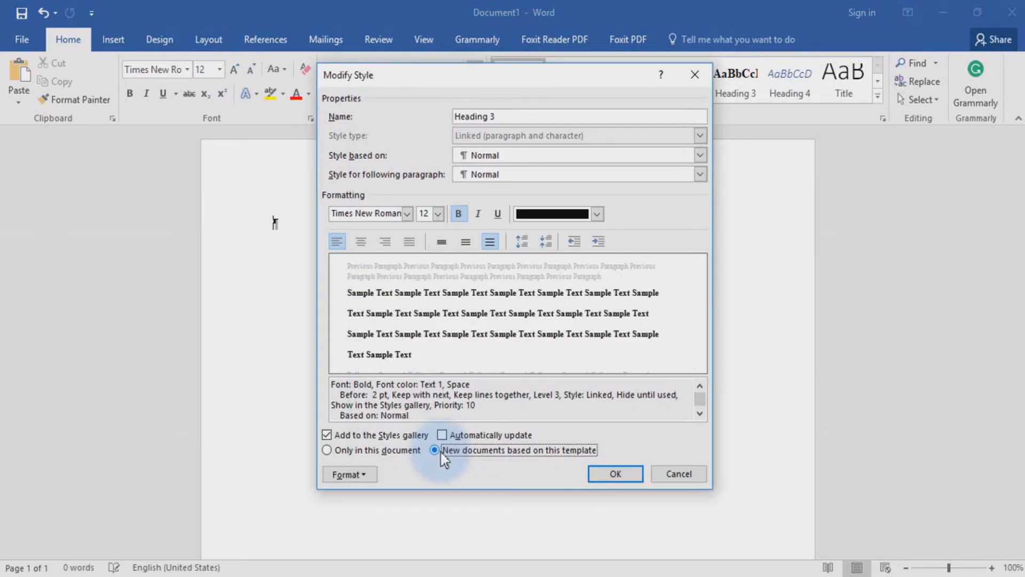
pyautogui.click(627, 477)
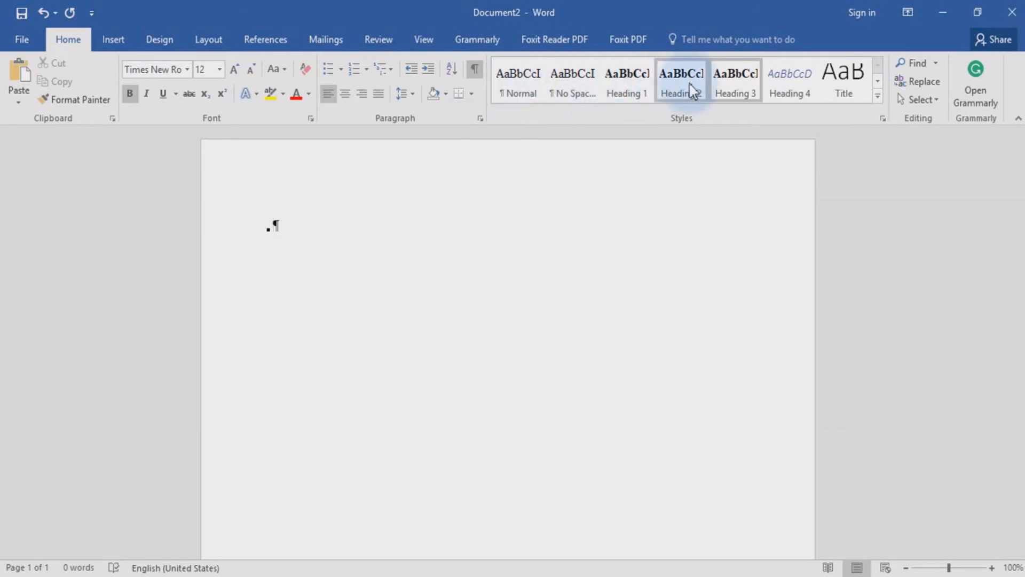
pyautogui.click(738, 89)
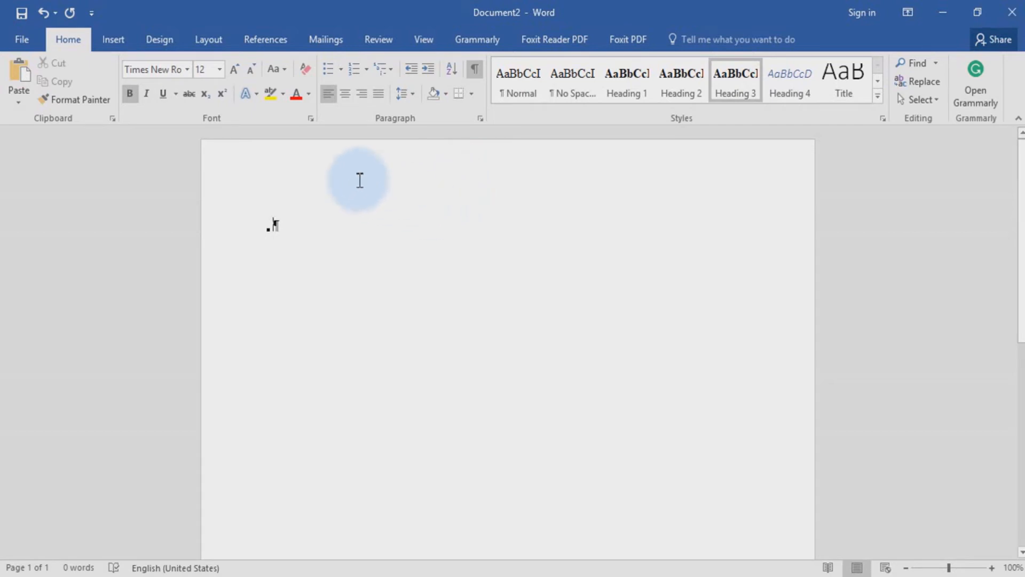
# Open the page header for editing and enable a different first page.
pyautogui.click(118, 38)
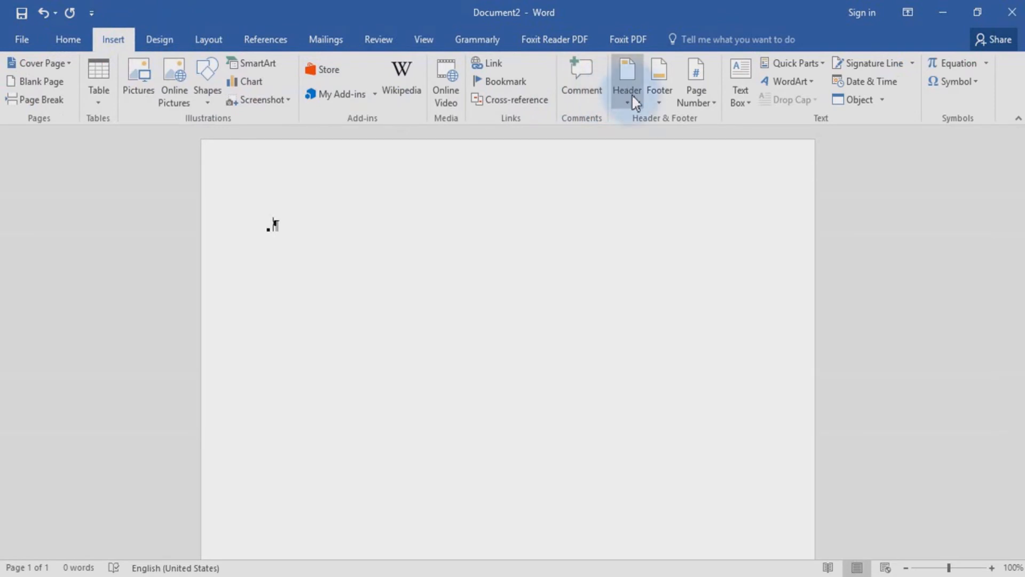
pyautogui.click(69, 39)
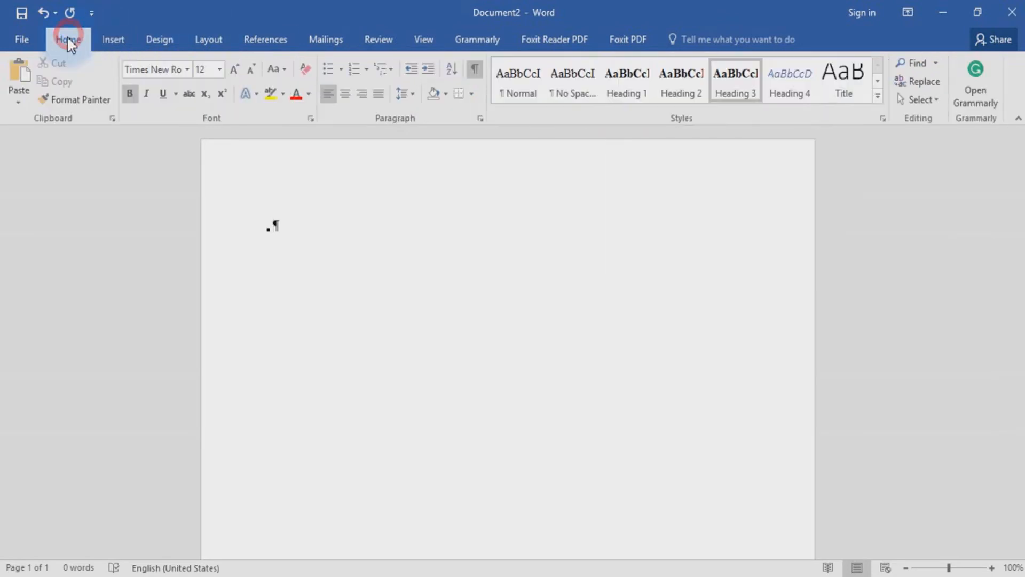
pyautogui.click(385, 168)
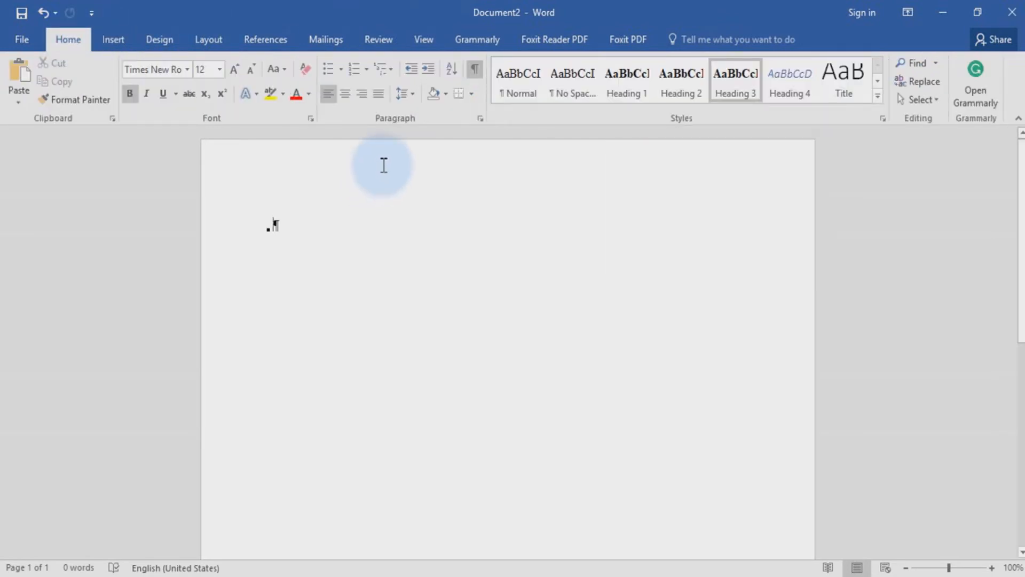
pyautogui.doubleClick(382, 165)
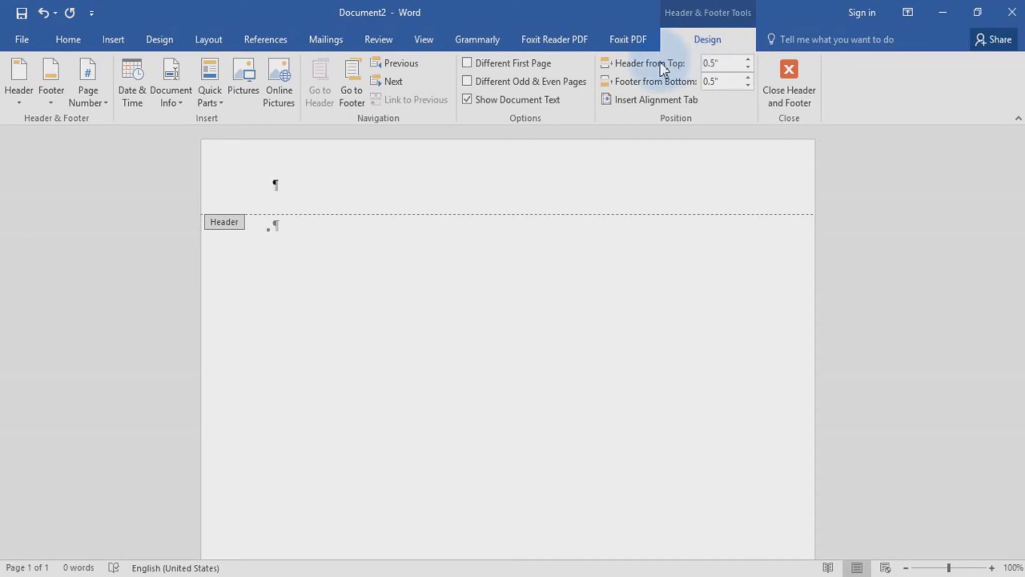
pyautogui.click(467, 66)
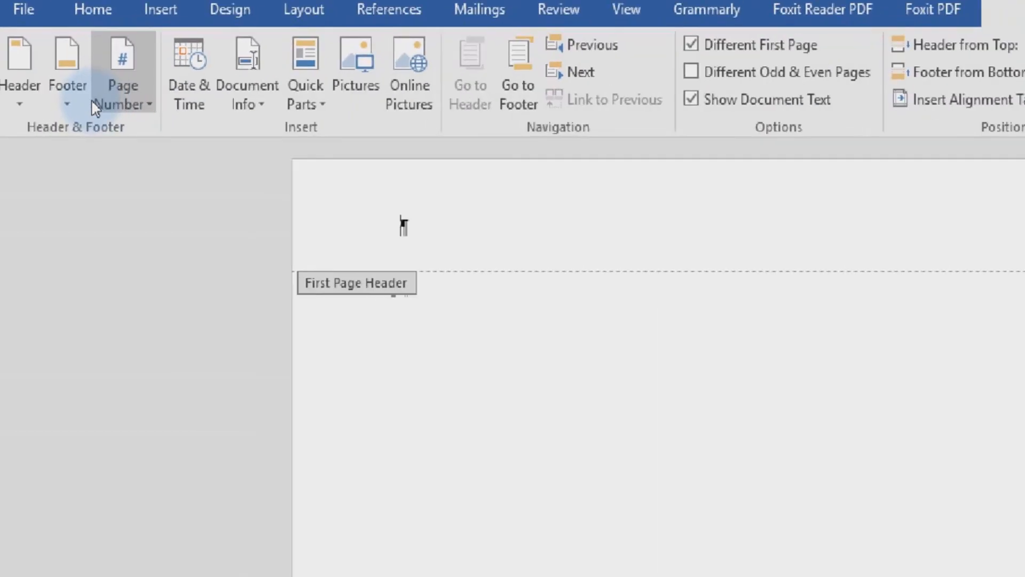
# Insert a Plain Number 3 page number at the top of the first page.
pyautogui.click(92, 104)
pyautogui.moveTo(94, 122)
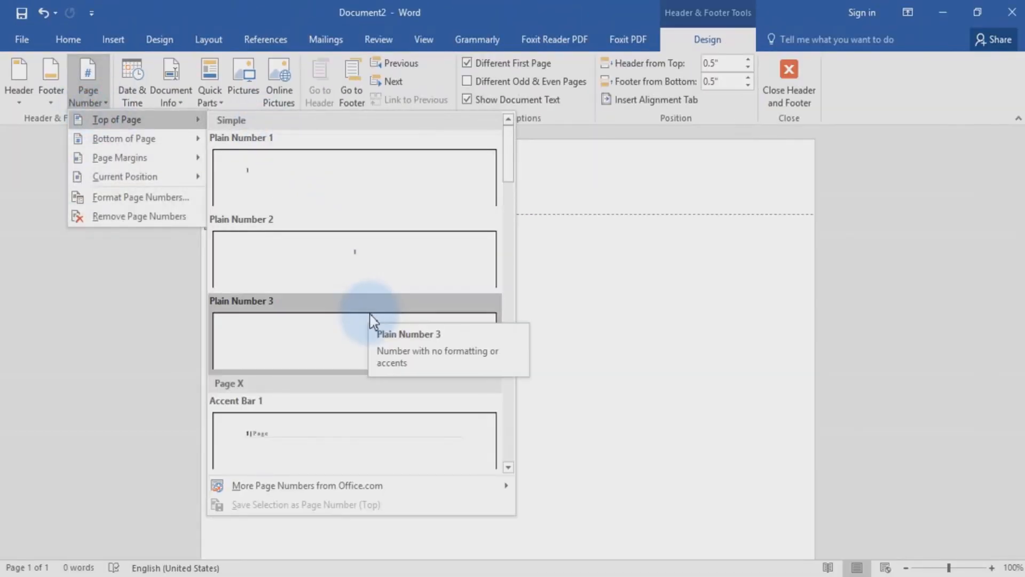
pyautogui.click(372, 323)
pyautogui.click(370, 323)
# Enter "Running Head: NOVEL DRUGS FOR MALARIA TREATMENT" before the first-page number, separate them with a tab, and close the header.
pyautogui.write('Runni')
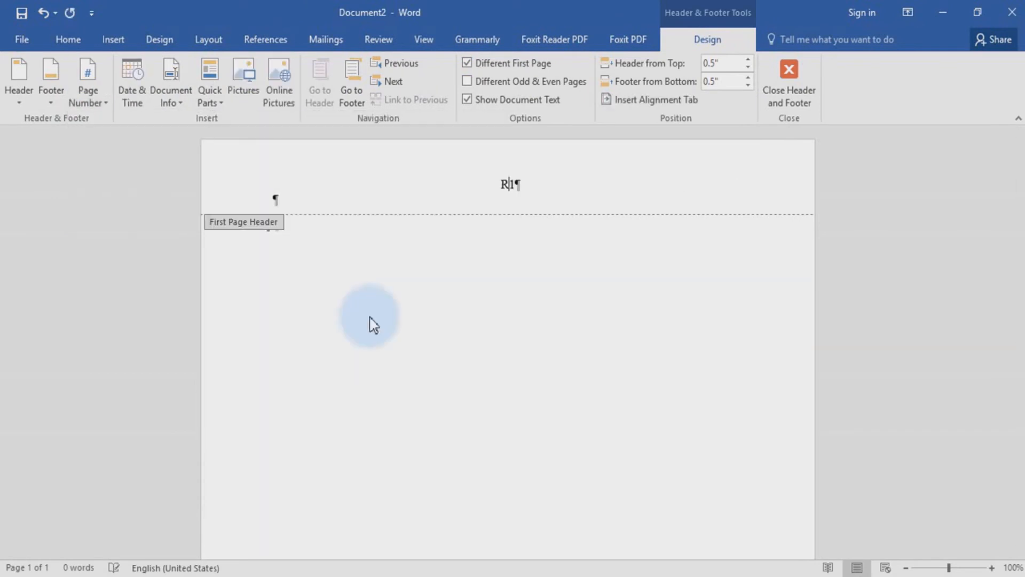
pyautogui.write('ng Head:')
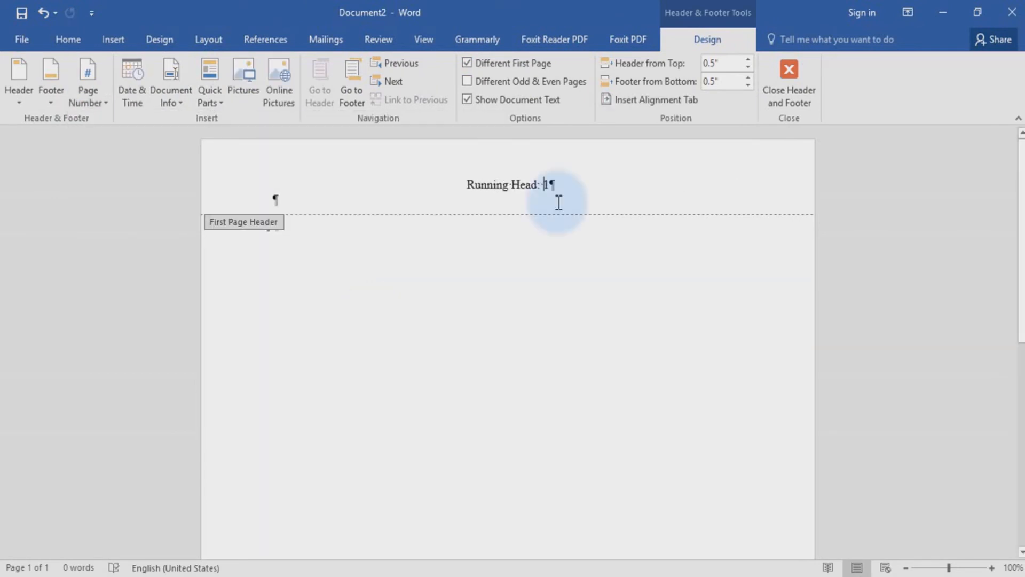
pyautogui.write('NOVEL DRUGS FOR MALARIA TREATMENT')
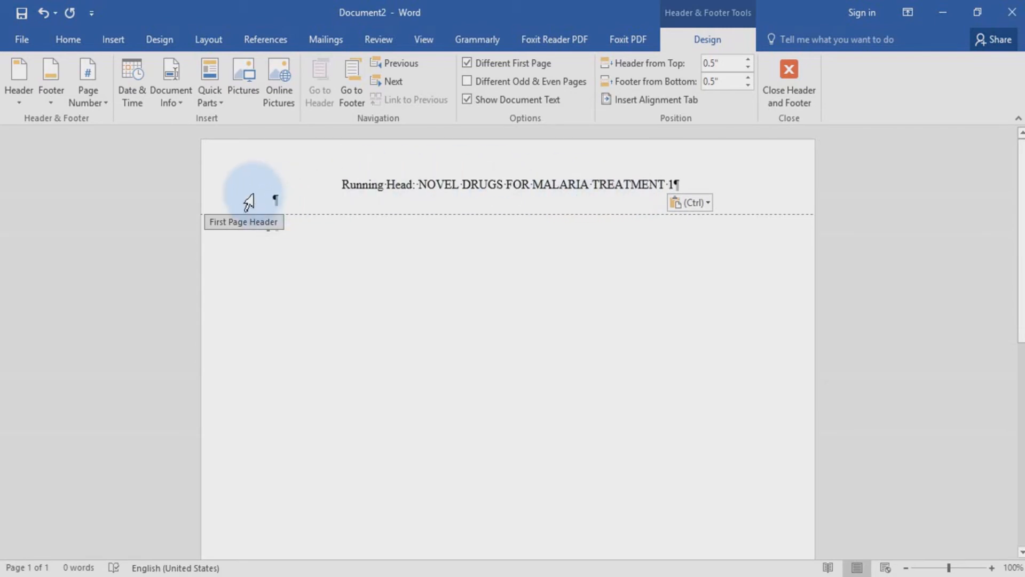
pyautogui.press('Tab')
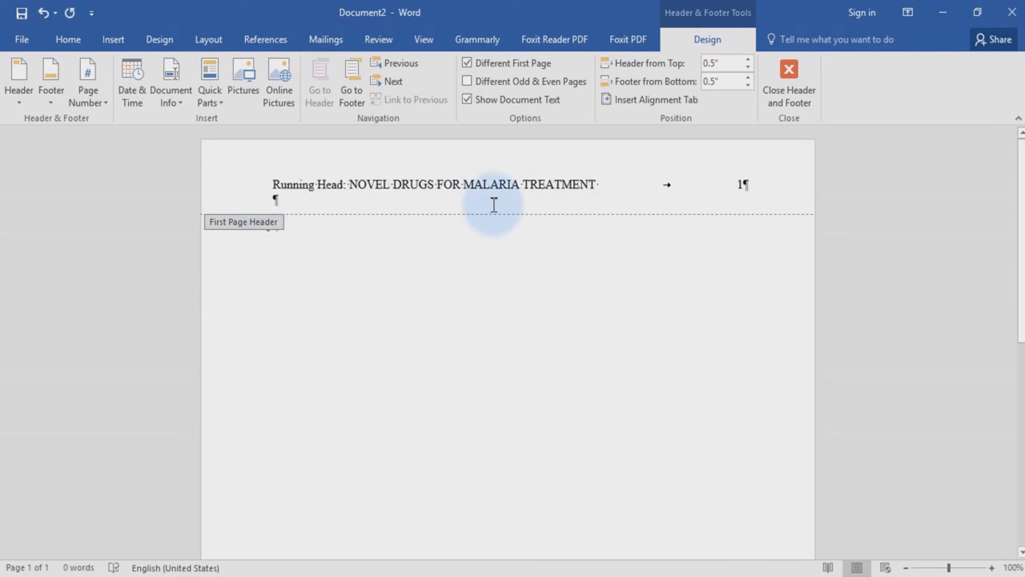
pyautogui.doubleClick(458, 287)
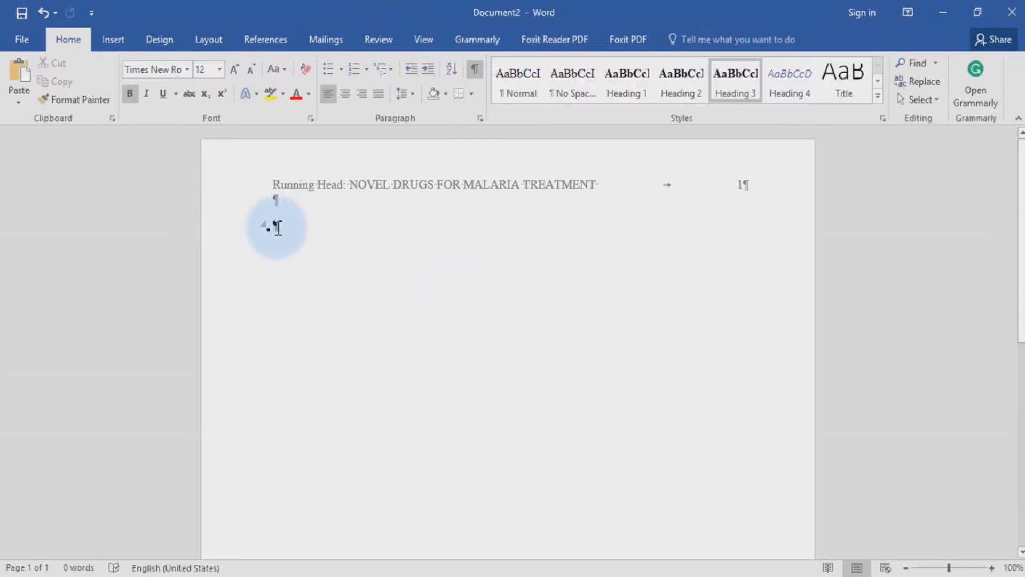
# Toggle the display of formatting marks off and back on.
pyautogui.click(478, 69)
pyautogui.click(475, 70)
pyautogui.click(476, 69)
pyautogui.click(477, 69)
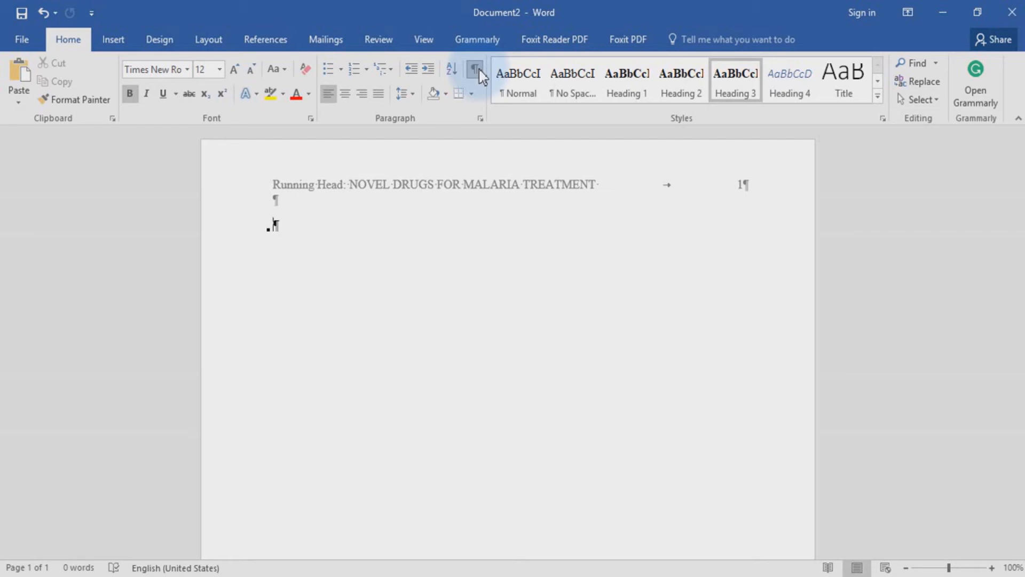
pyautogui.click(479, 68)
pyautogui.click(479, 69)
# Add six empty paragraphs at the start of the title page body.
pyautogui.press('Return')
pyautogui.press('Return')
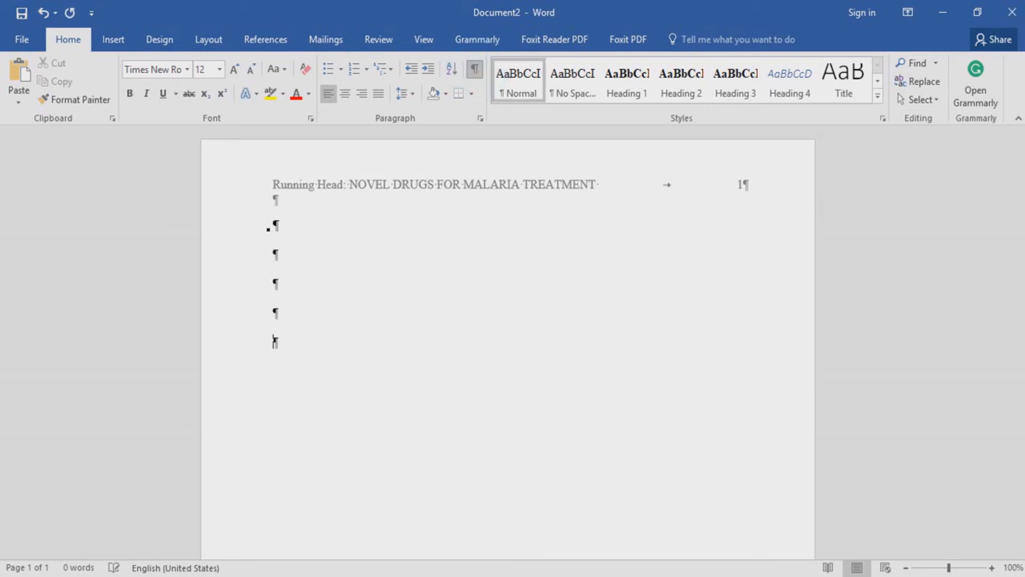
pyautogui.press('Return')
pyautogui.press('Return')
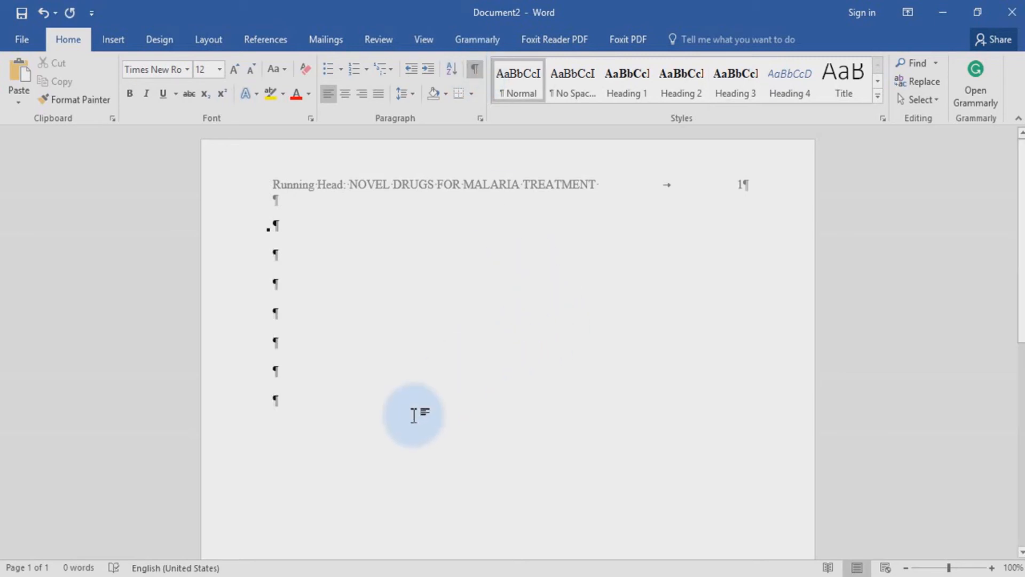
# Copy the five-line Mereksin title block from Notepad and paste it below the empty paragraphs in the Word document.
pyautogui.hotkey('alt', 'Tab')
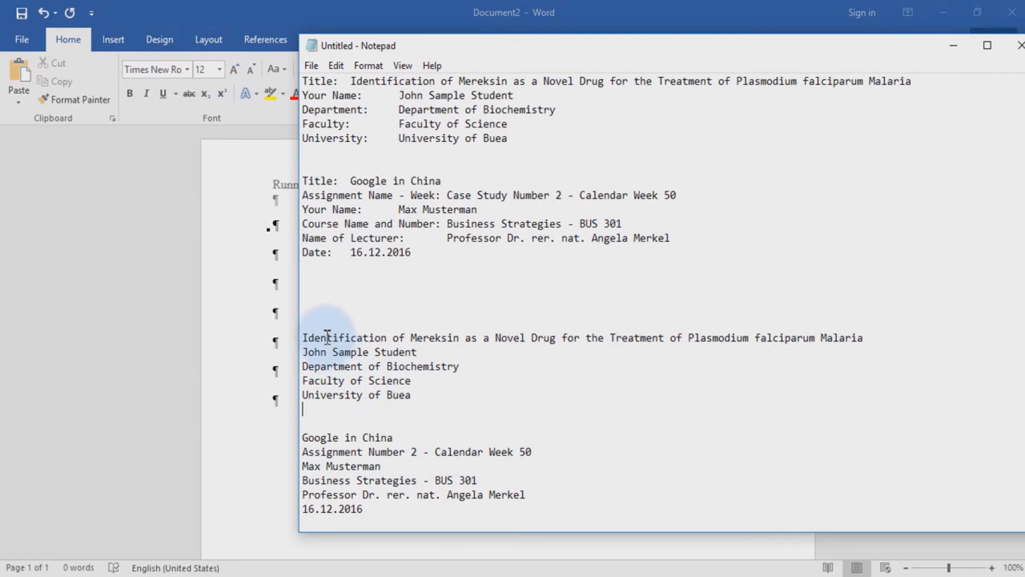
pyautogui.moveTo(304, 338); pyautogui.dragTo(417, 400)
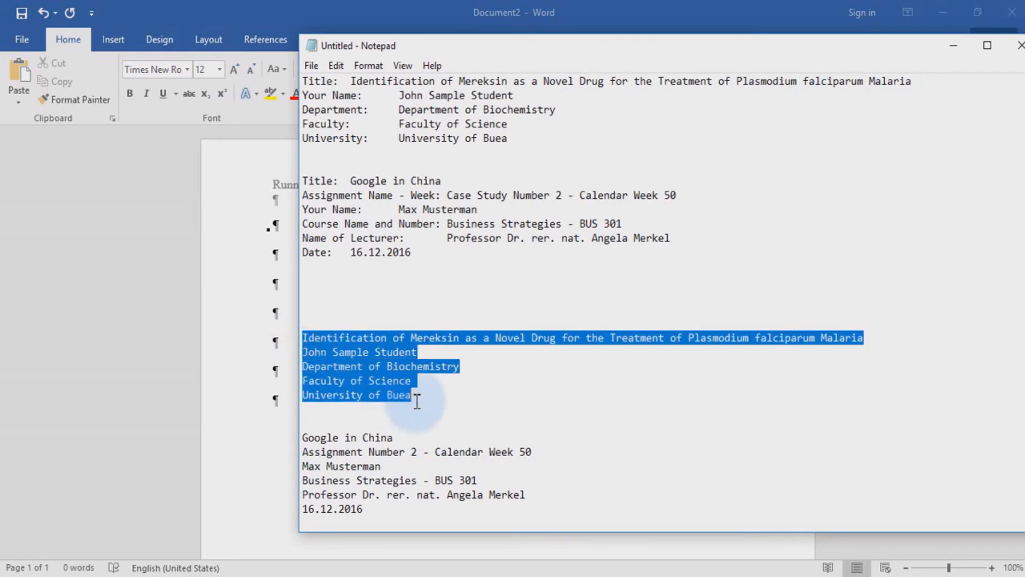
pyautogui.hotkey('ctrl', 'c')
pyautogui.hotkey('alt', 'Tab')
pyautogui.hotkey('ctrl', 'v')
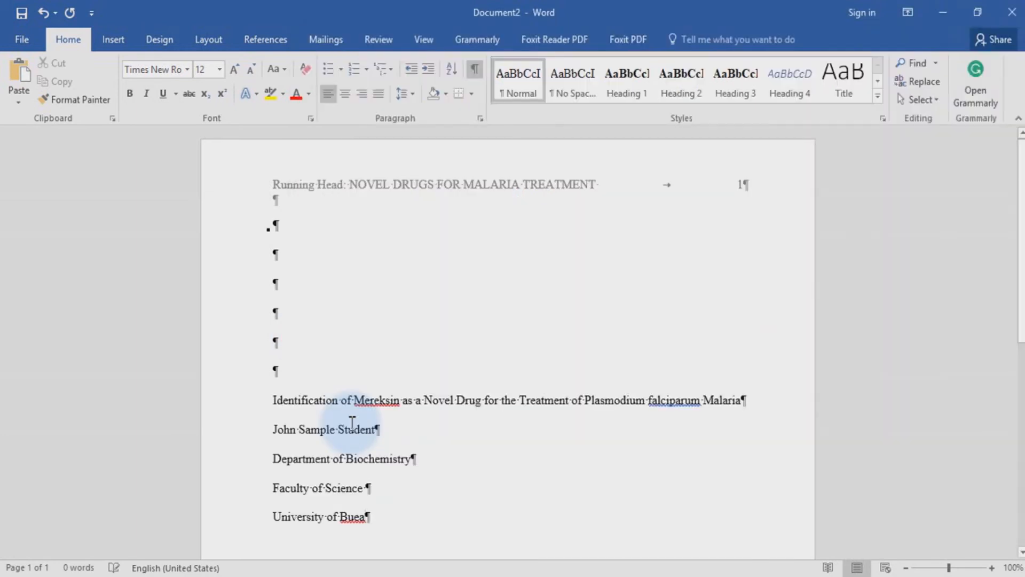
# Center the pasted title, student name, department, faculty and university lines.
pyautogui.scroll(-1, 352, 422)
pyautogui.moveTo(268, 361); pyautogui.dragTo(367, 485)
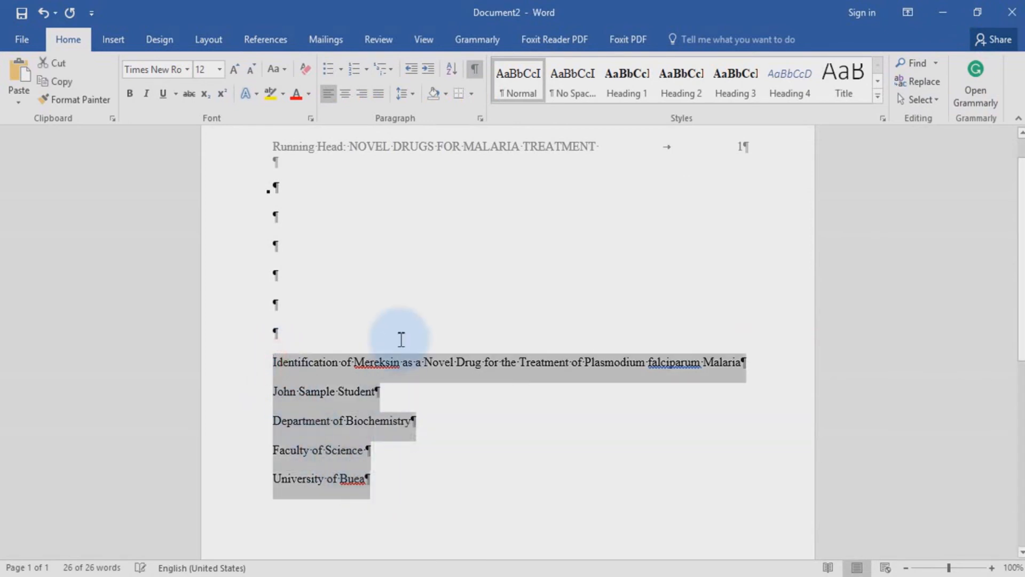
pyautogui.click(345, 93)
pyautogui.hotkey('alt', 'Tab')
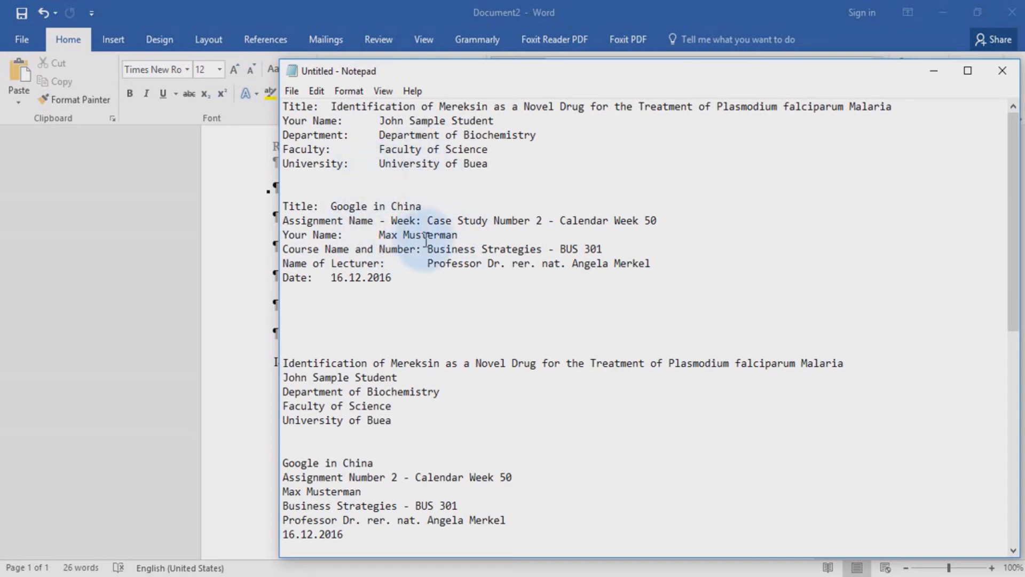
pyautogui.hotkey('alt', 'Tab')
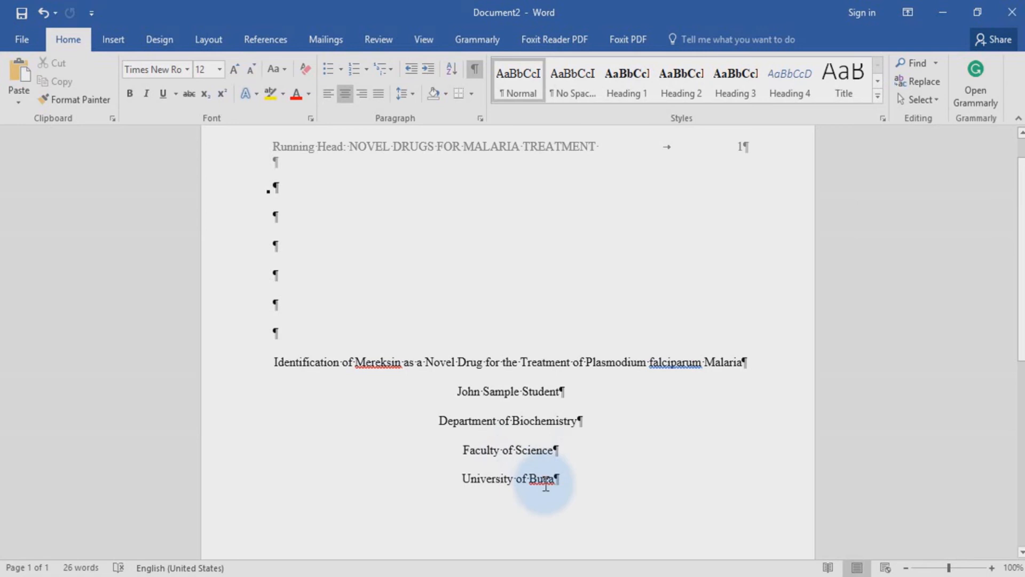
# Start a new paragraph after the university line and insert a page break.
pyautogui.press('Return')
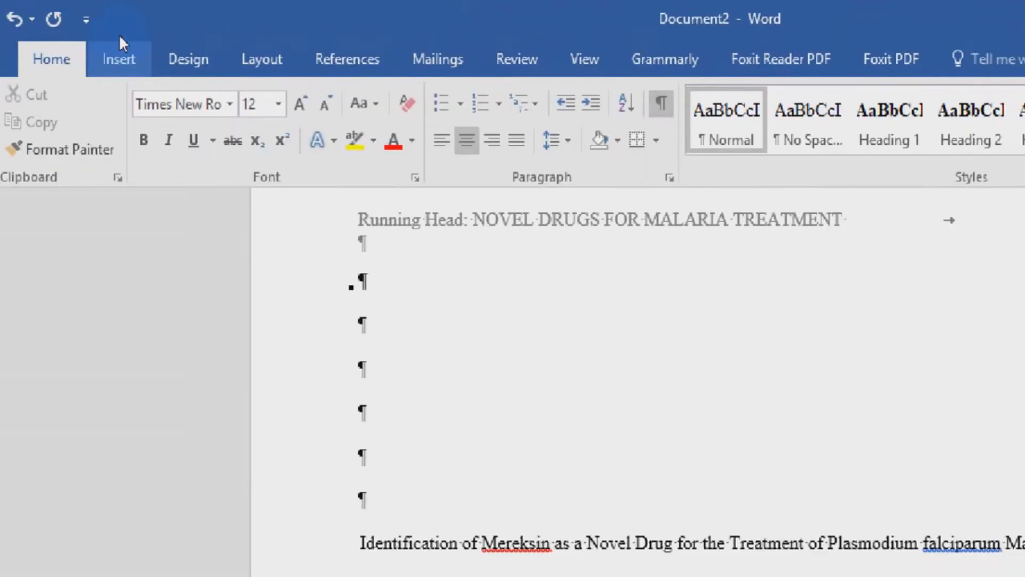
pyautogui.click(119, 58)
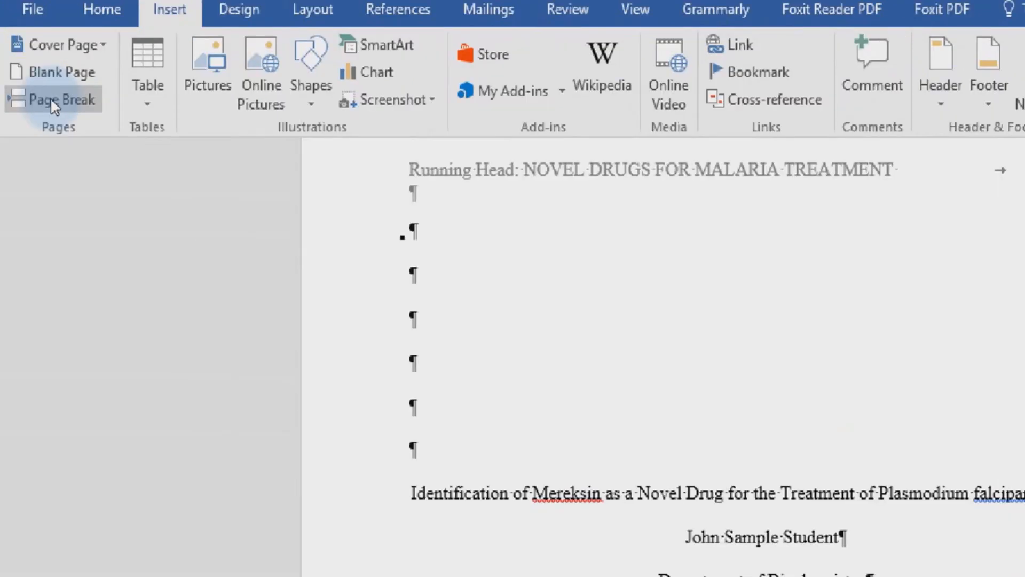
pyautogui.click(52, 101)
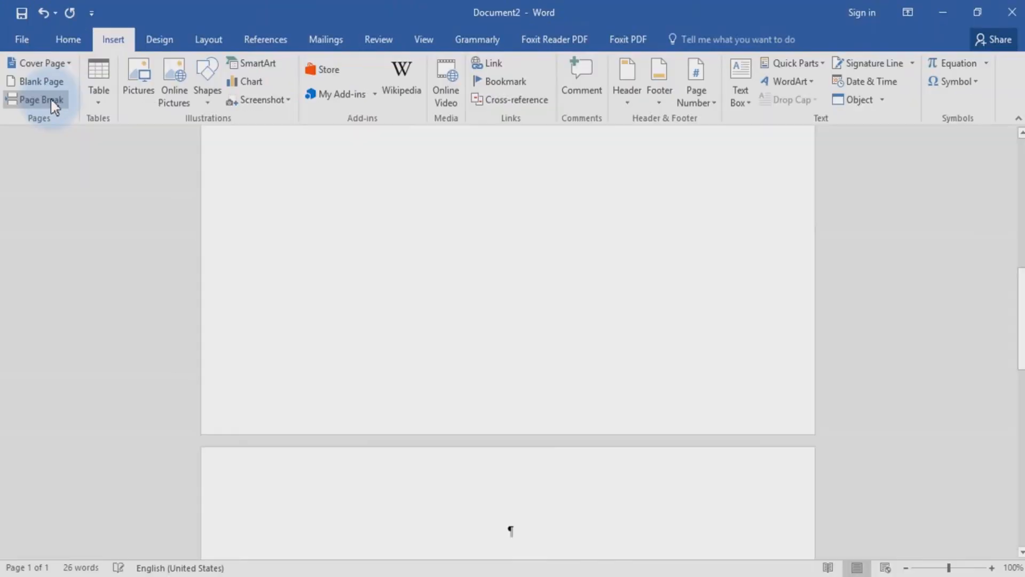
# Open the second page's header and insert a Plain Number 3 page number at the top of the page.
pyautogui.scroll(-10, 574, 311)
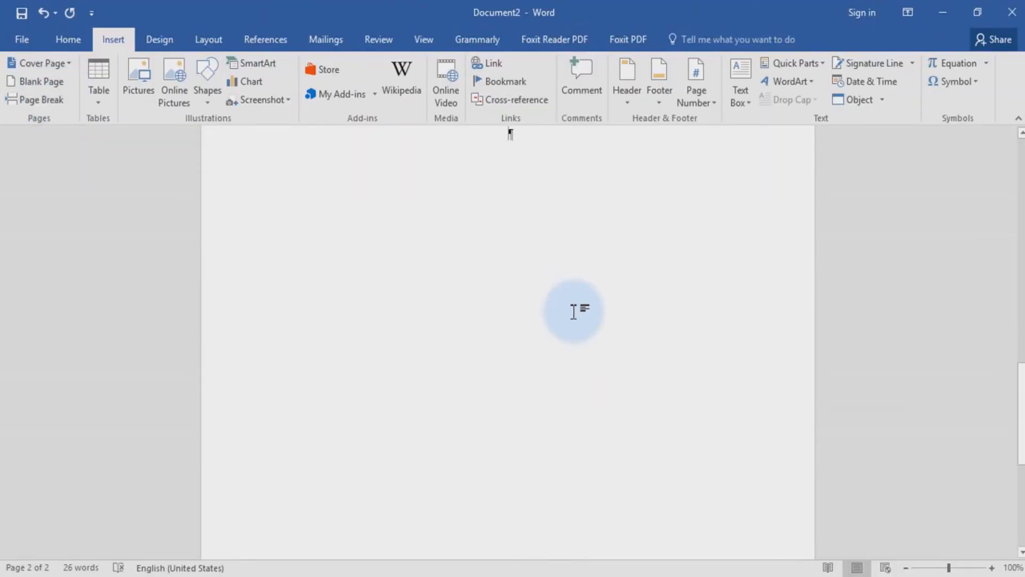
pyautogui.scroll(3, 574, 312)
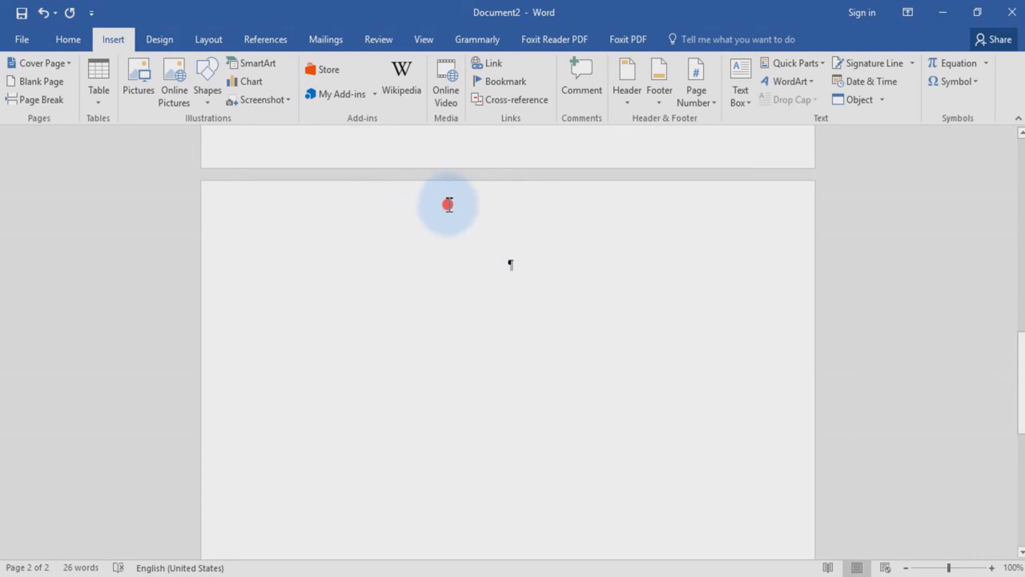
pyautogui.doubleClick(449, 204)
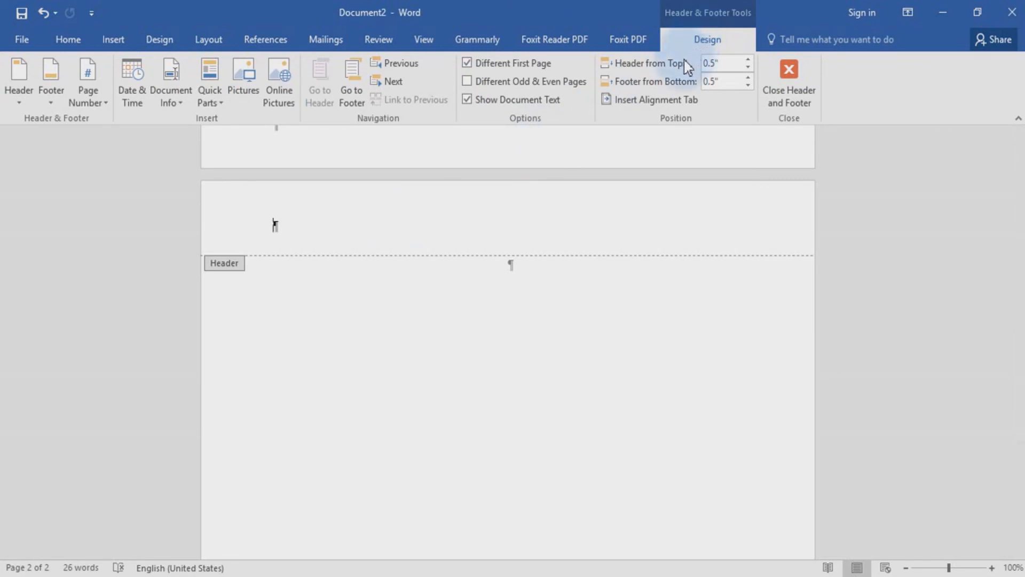
pyautogui.click(493, 100)
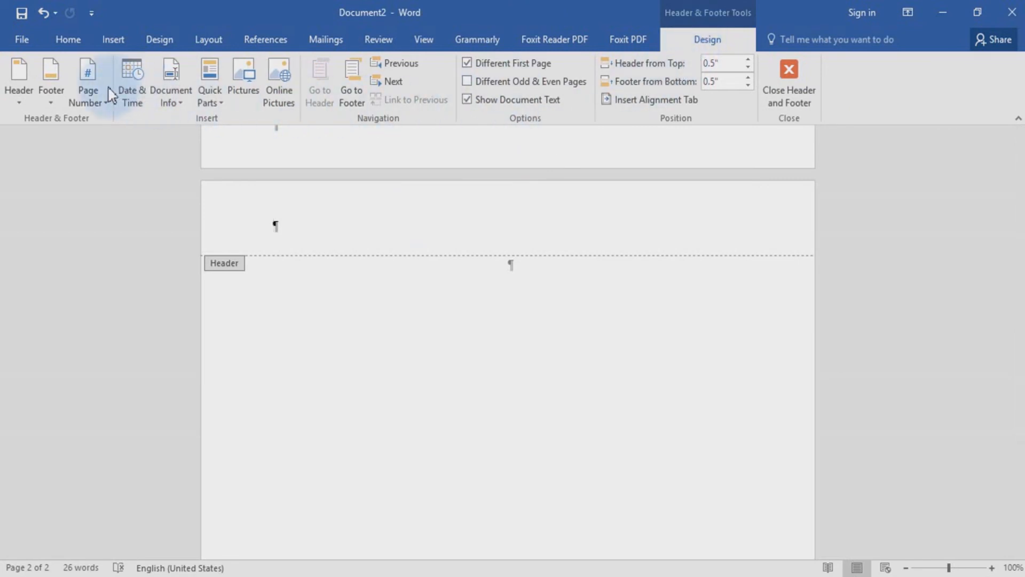
pyautogui.click(94, 86)
pyautogui.moveTo(97, 120)
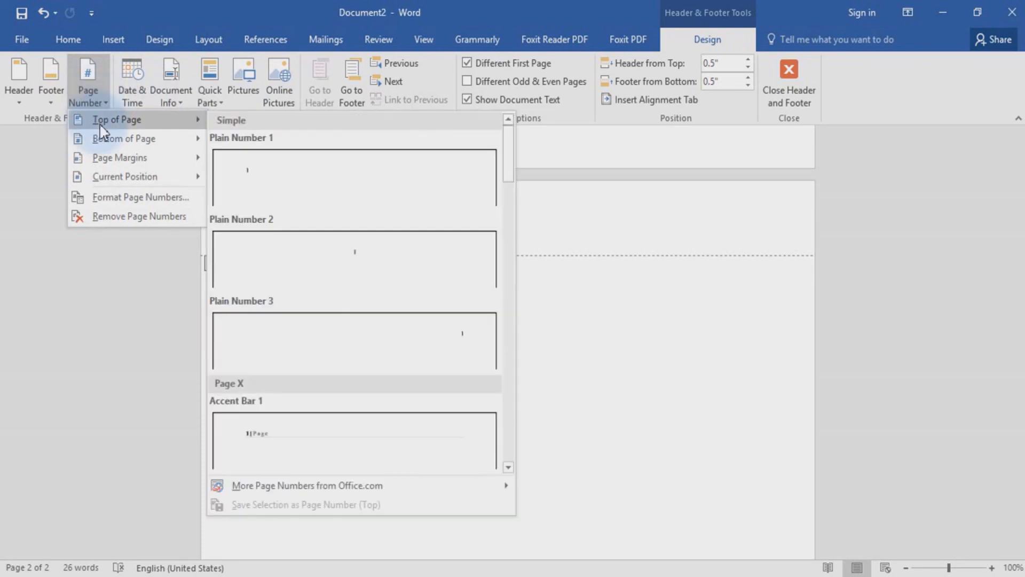
pyautogui.click(409, 342)
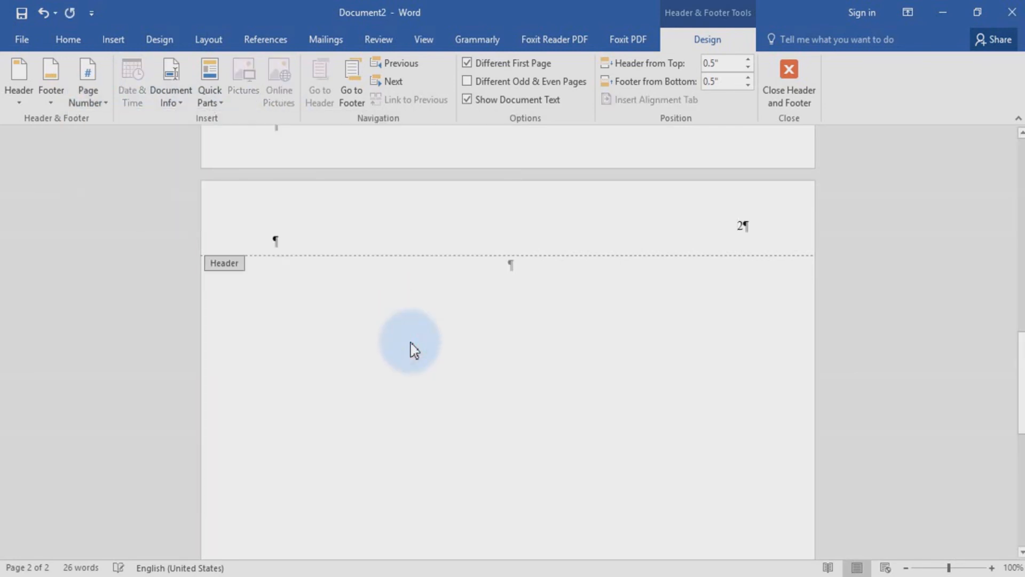
# Paste "NOVEL DRUGS FOR MALARIA TREATMENT" before the second-page number, separate them with a tab, and close the header.
pyautogui.hotkey('ctrl', 'v')
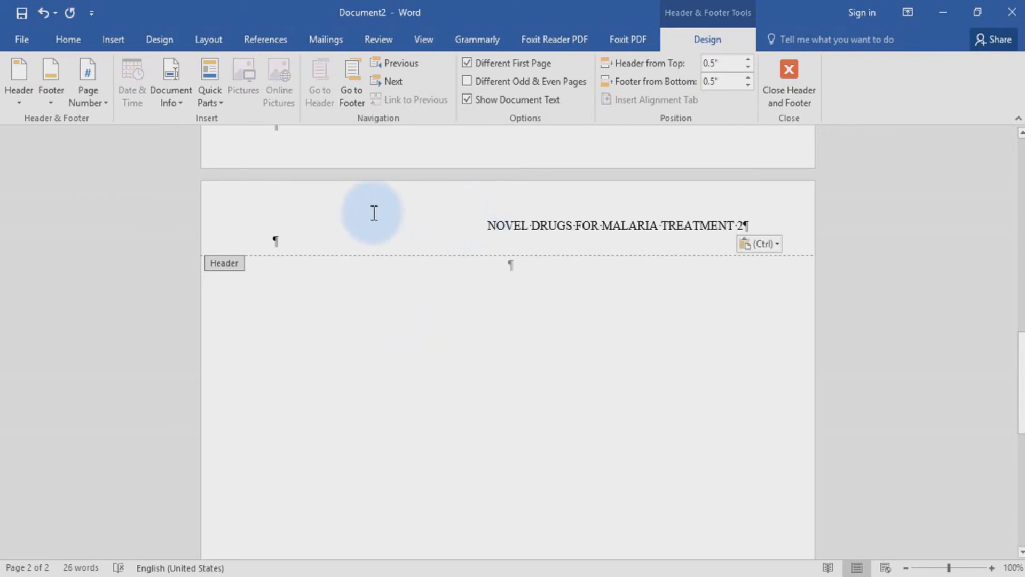
pyautogui.press('Tab')
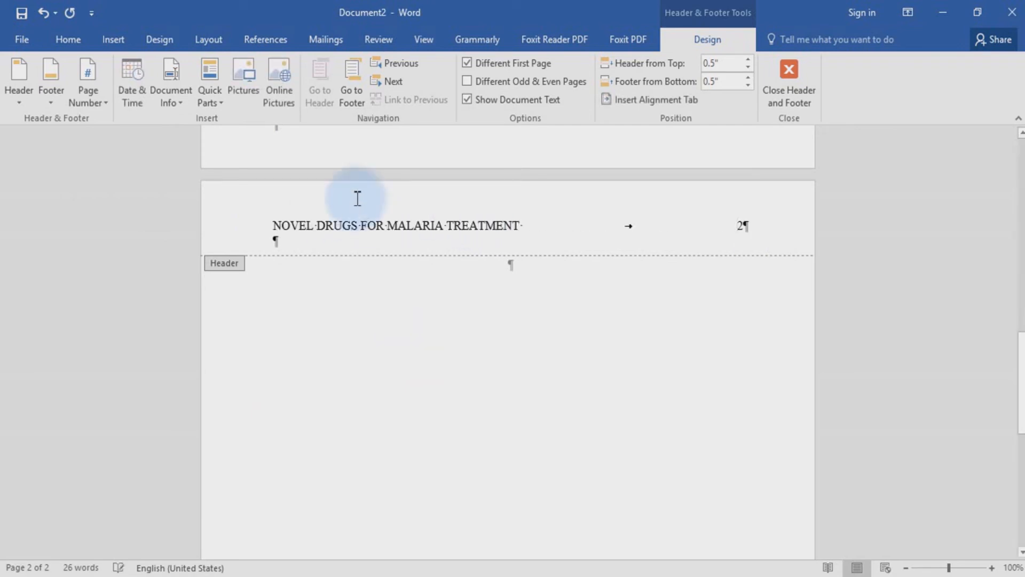
pyautogui.doubleClick(470, 311)
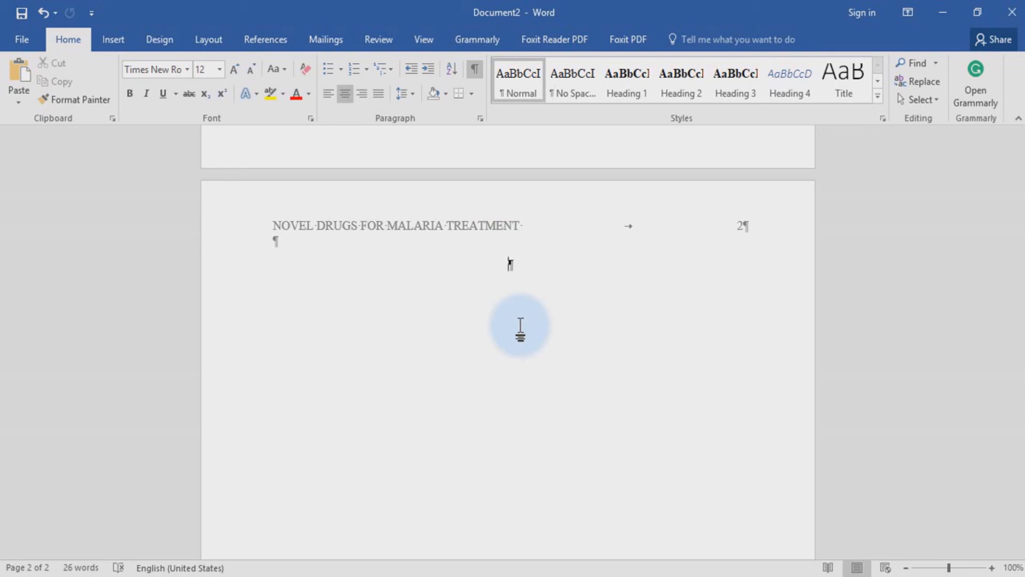
# Enter the title "Introduction" at the start of the second page and apply the Heading 1 style to it.
pyautogui.write('Intro')
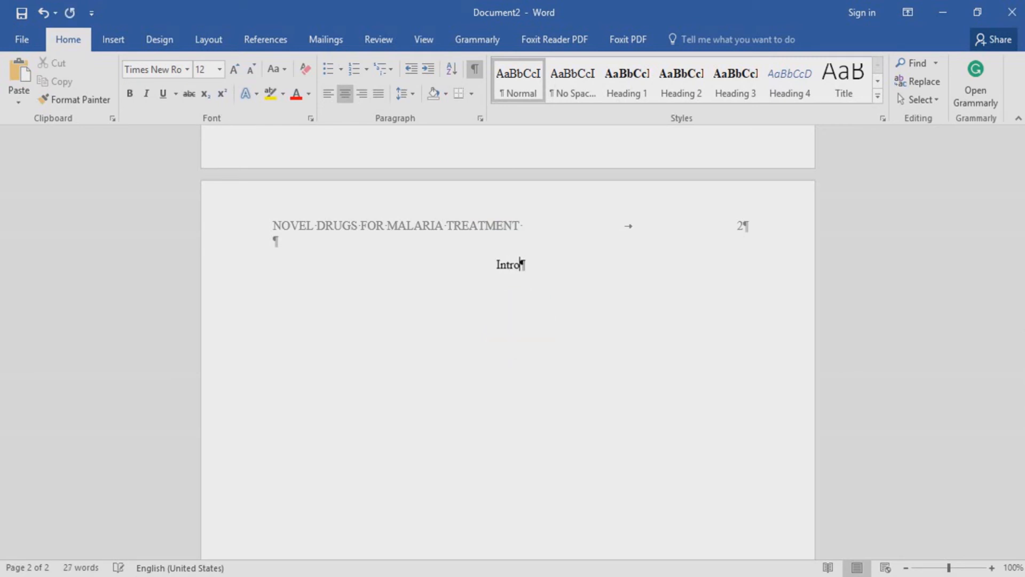
pyautogui.write('duction')
pyautogui.click(493, 289)
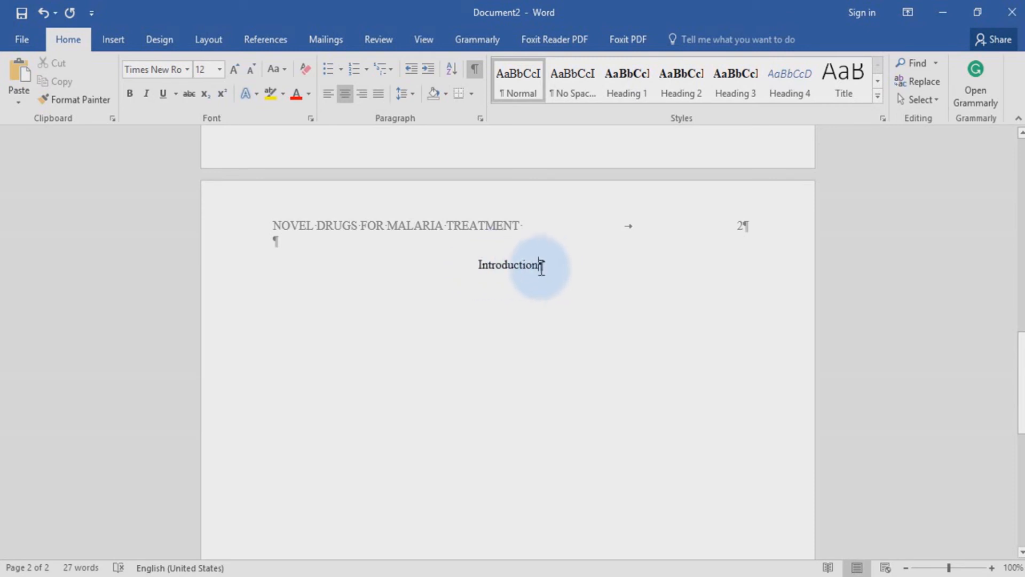
pyautogui.click(477, 265)
pyautogui.moveTo(477, 265); pyautogui.dragTo(542, 266)
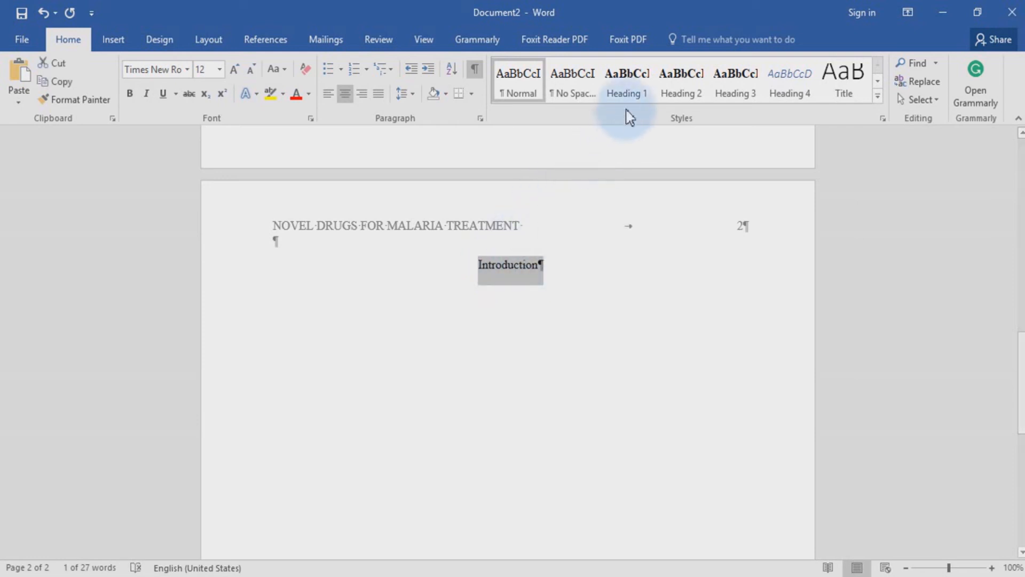
pyautogui.click(631, 89)
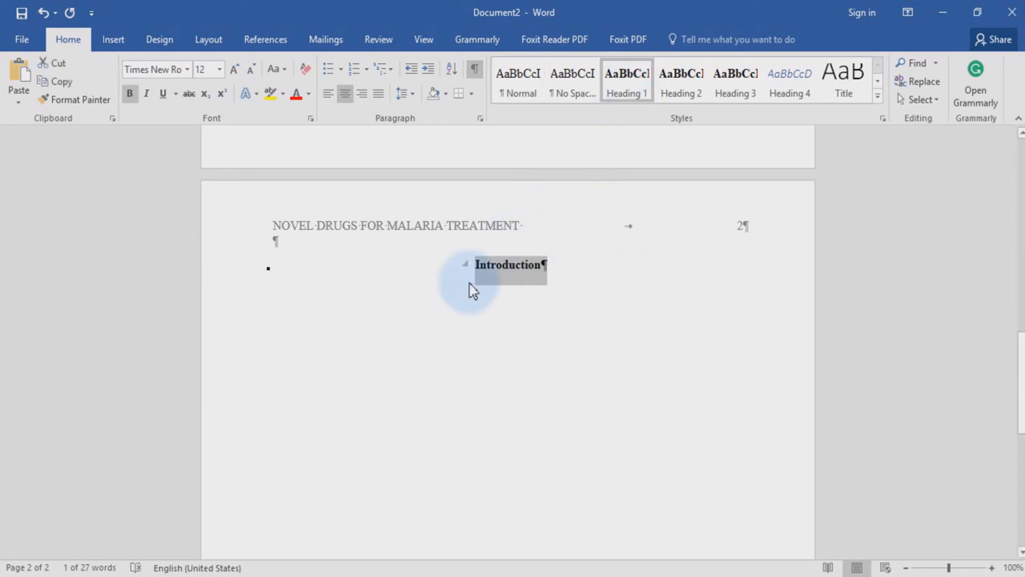
pyautogui.click(553, 274)
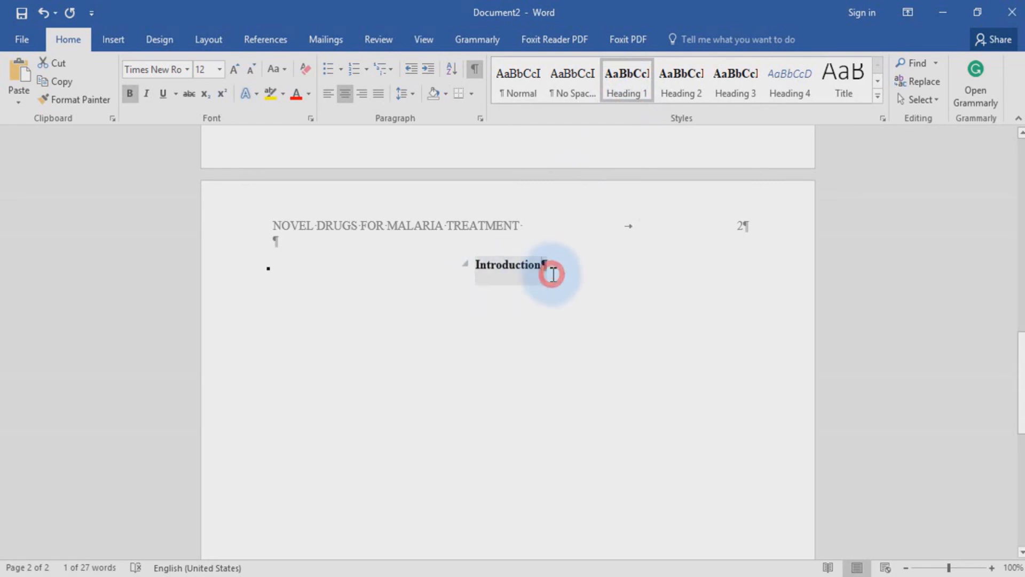
# Add the "Lorem ipsum dolor sit amet" body paragraph under the Introduction heading and indent its first line.
pyautogui.press('Return')
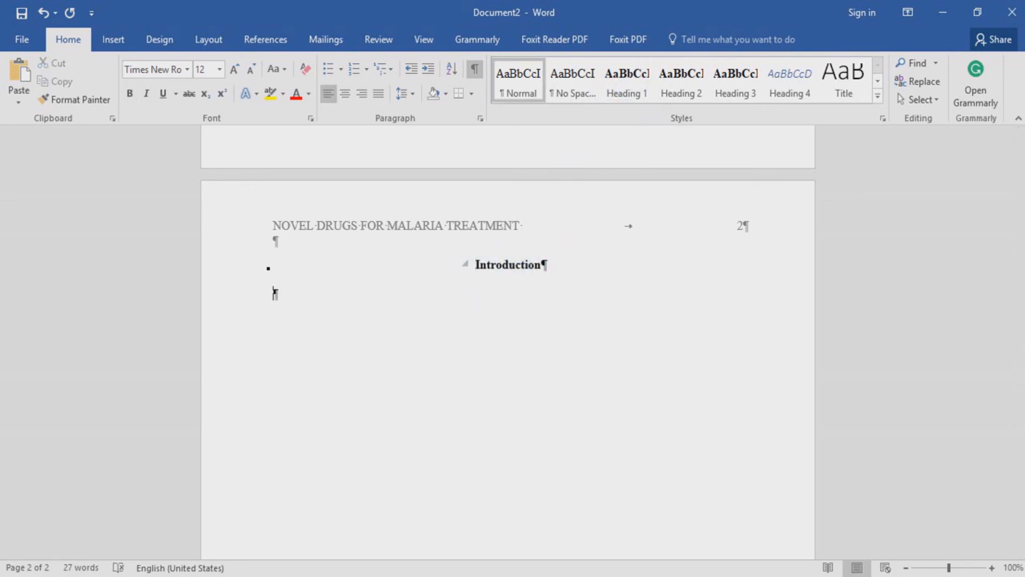
pyautogui.click(275, 294)
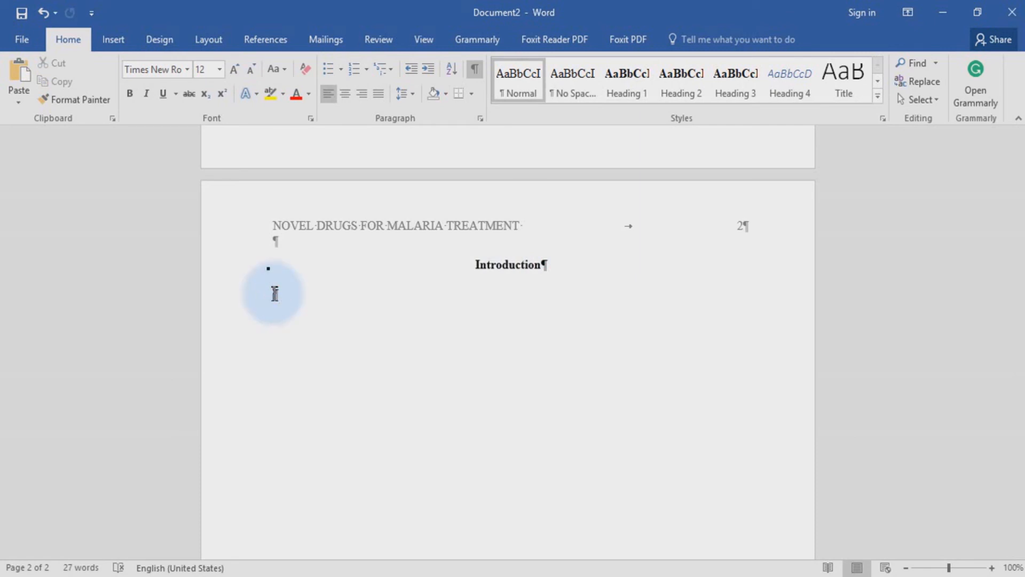
pyautogui.write('Lorem ipsum dolor sit amet, vix meis nonumes sensibus an, est sint consetetur ut, eu pri illud mazim offendit. Integre fabulas singulis cum eu, ut liber aliquid labores per. Nec augue simul ne. Ius et iracundia reprimique dissentiet, tale omittantur ne mea. Vix volumus invidunt et, utamur nusquam sed in. Suas indoctum id pri, cu solum appetere sed. At idque exerci eum, paulo docendi in vix.')
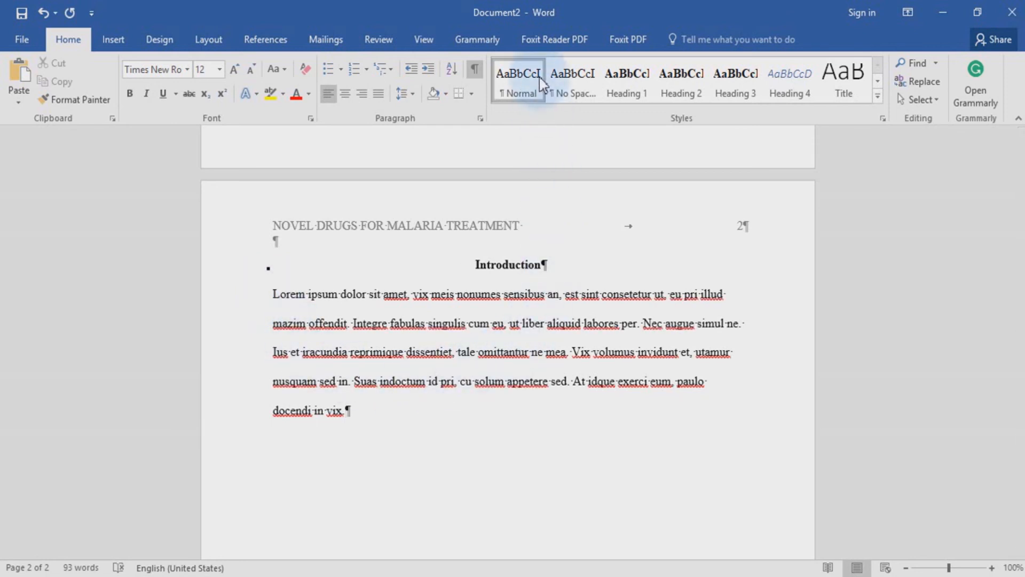
pyautogui.click(271, 293)
pyautogui.press('Tab')
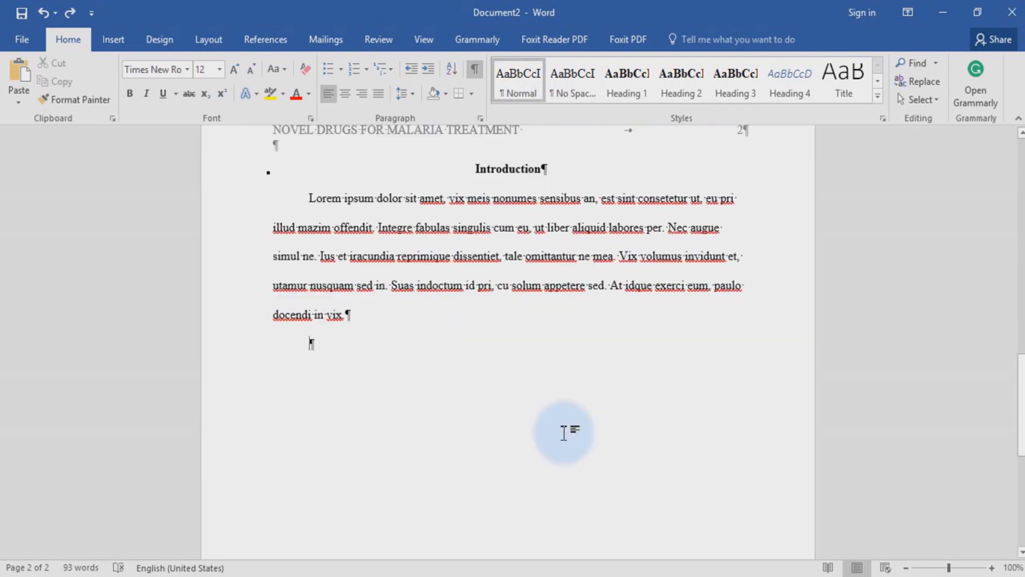
# Add the line "Material and Methods" after the Introduction paragraph and style it as Heading 1.
pyautogui.write('Materia')
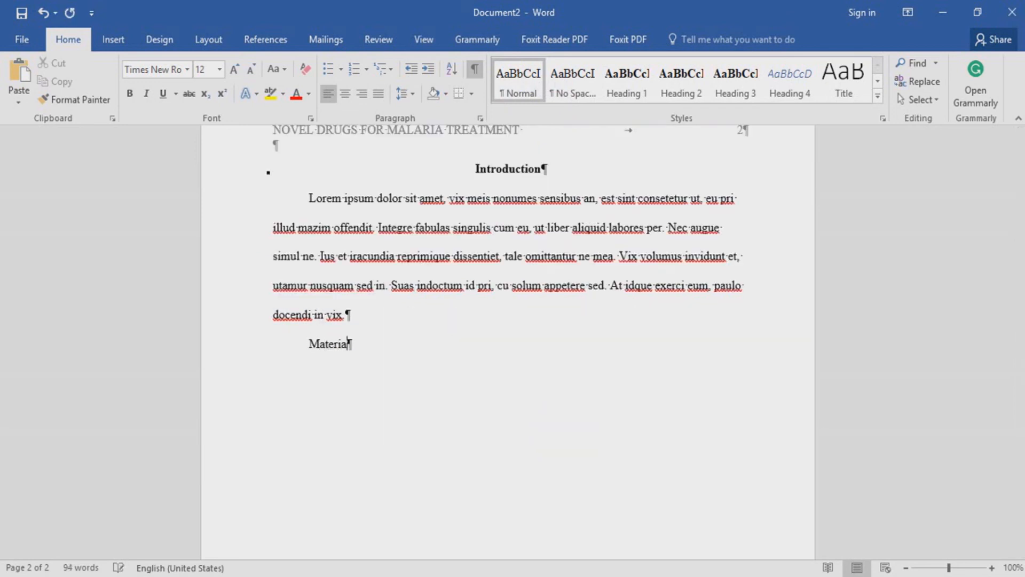
pyautogui.write('l and Methods')
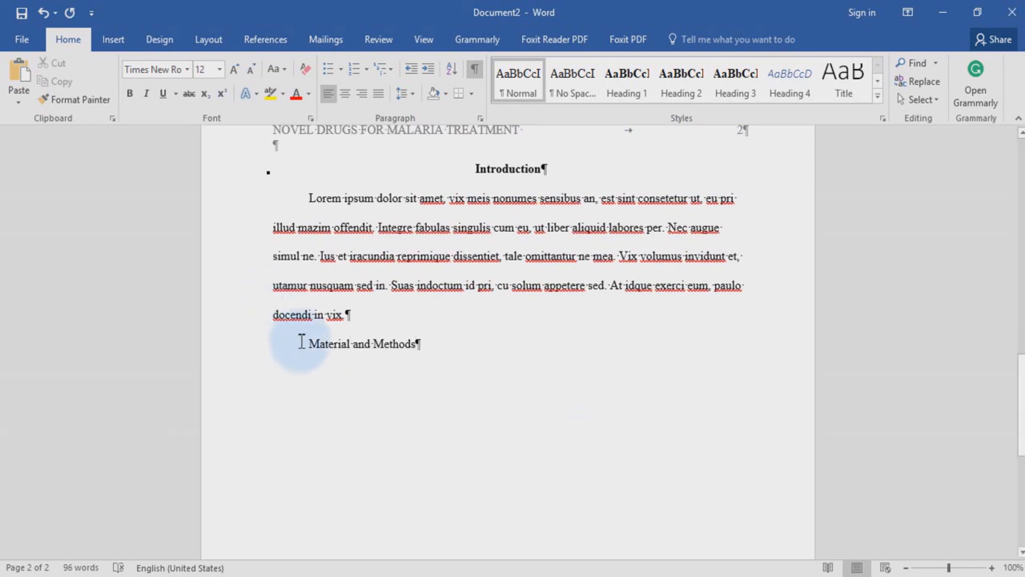
pyautogui.moveTo(300, 344); pyautogui.dragTo(443, 349)
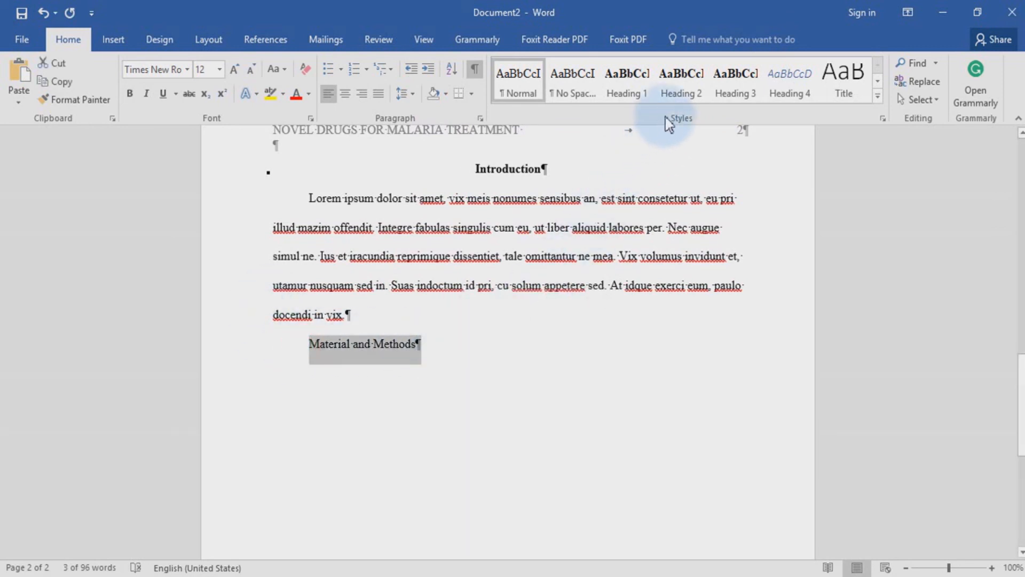
pyautogui.click(637, 80)
pyautogui.click(637, 80)
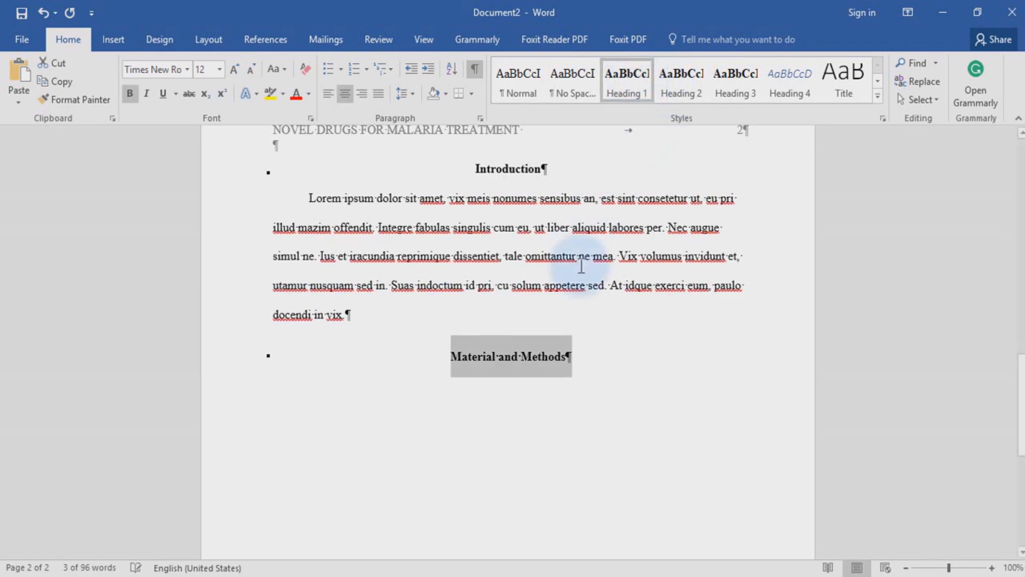
# Insert the "Lorem ipsum dolor sit amet" paragraph under Material and Methods with its first line indented.
pyautogui.click(574, 360)
pyautogui.press('Return')
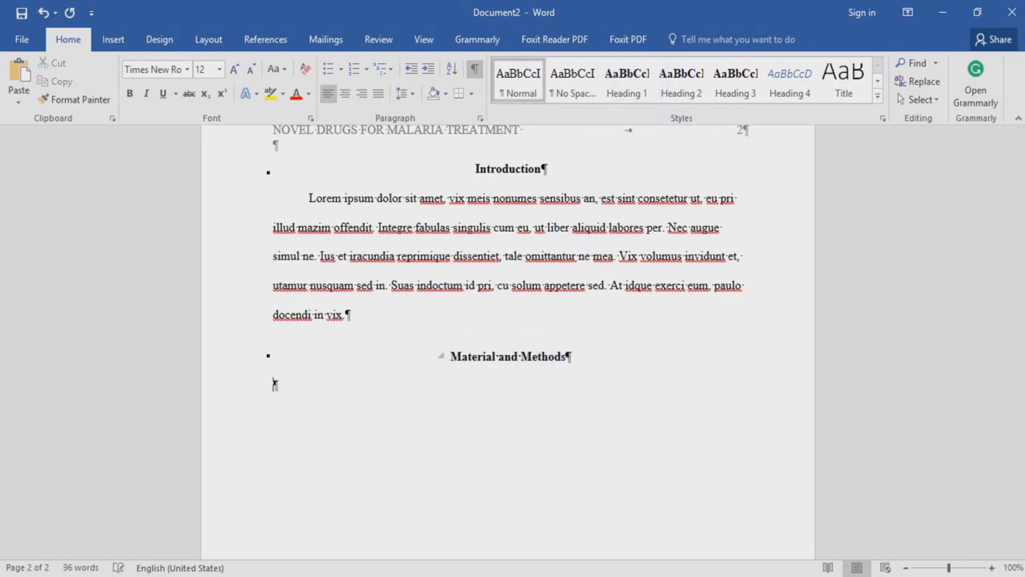
pyautogui.scroll(-1, 274, 337)
pyautogui.write('Lorem ipsum dolor sit amet, vix meis nonumes sensibus an, est sint consetetur ut, eu pri illud mazim offendit. Integre fabulas singulis cum eu, ut liber aliquid labores per. Nec augue simul ne. Ius et iracundia reprimique dissentiet, tale omittantur ne mea. Vix volumus invidunt et, utamur nusquam sed in. Suas indoctum id pri, cu solum appetere sed. At idque exerci eum, paulo docendi in vix.')
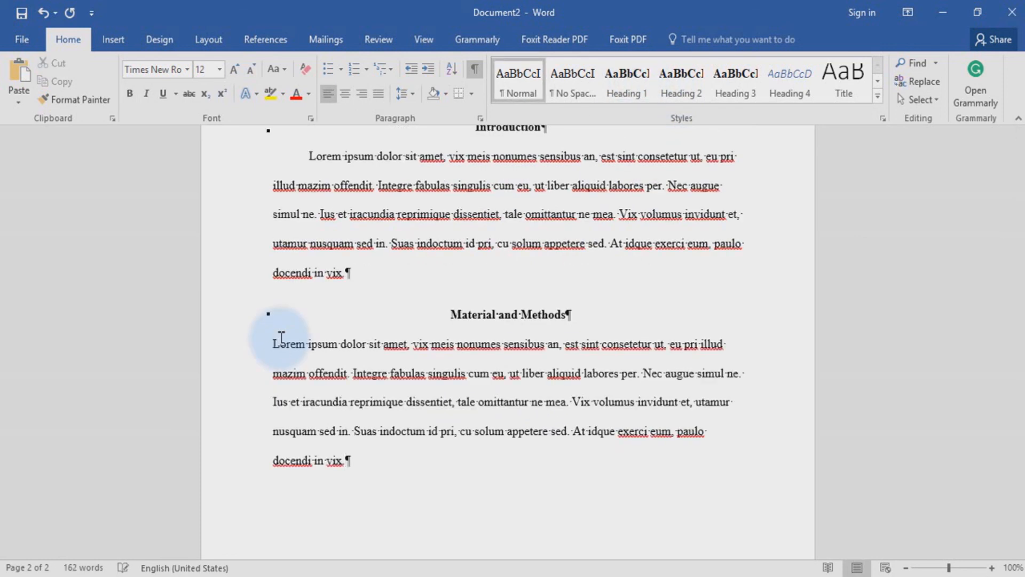
pyautogui.click(272, 345)
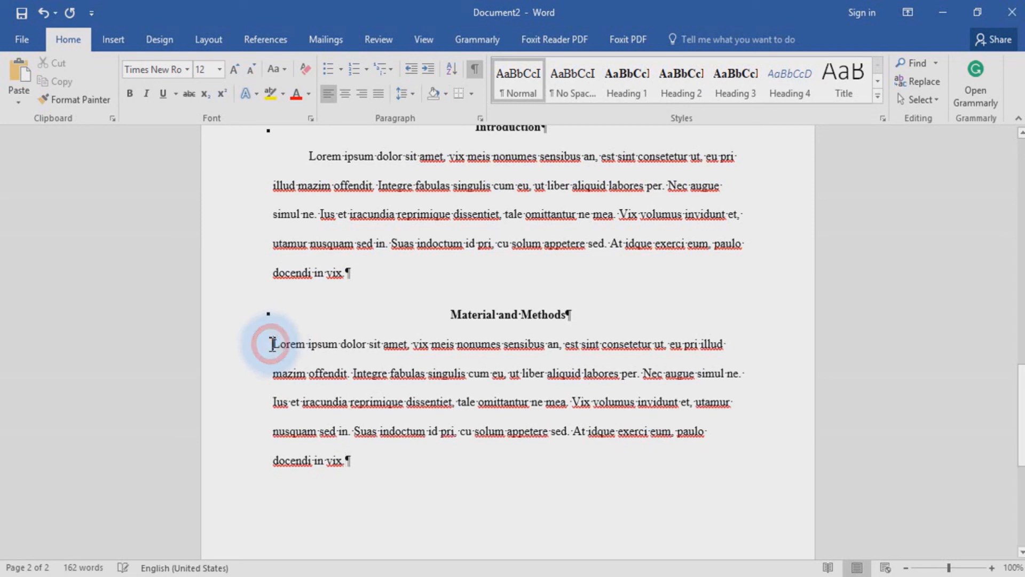
pyautogui.press('Tab')
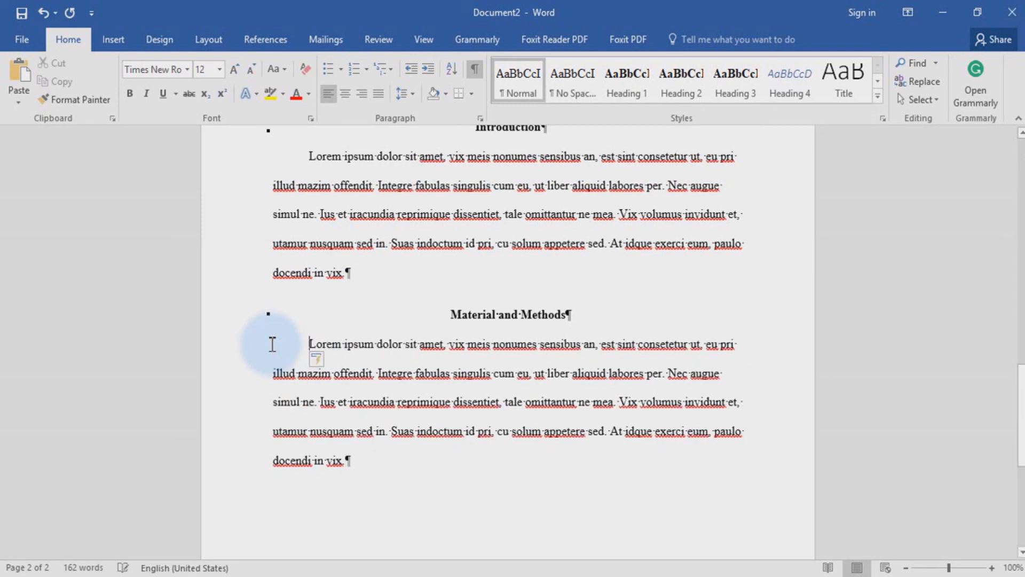
# Add the subheading "Site of Study" after the Material and Methods paragraph and apply the Heading 2 style.
pyautogui.click(369, 463)
pyautogui.press('Return')
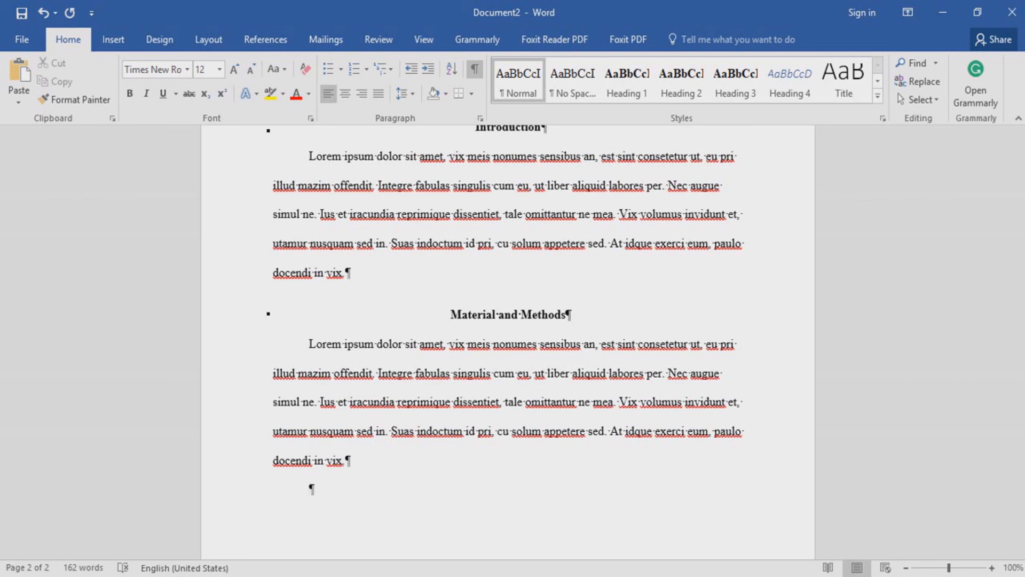
pyautogui.write('Site of Study')
pyautogui.moveTo(309, 488); pyautogui.dragTo(378, 489)
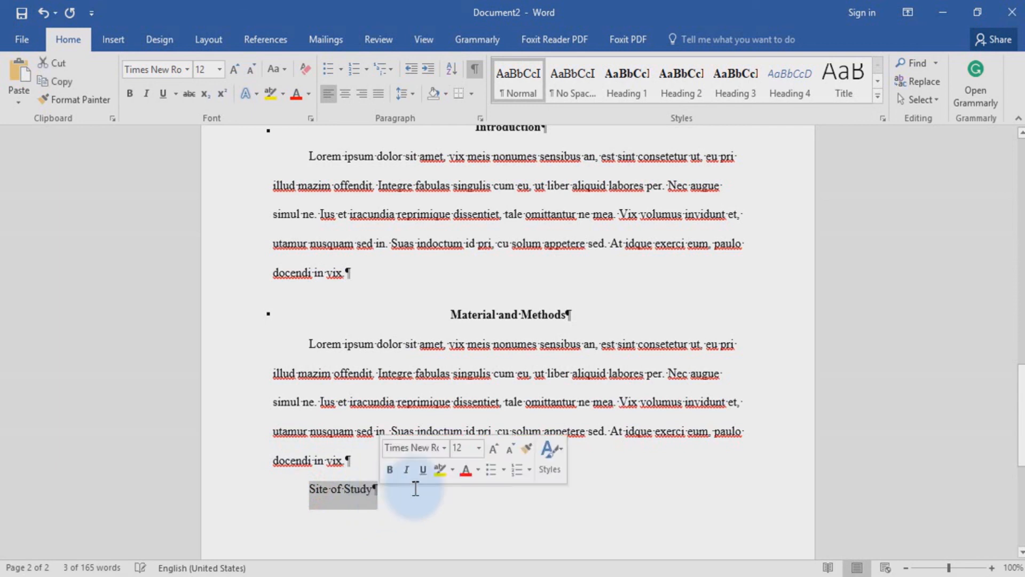
pyautogui.click(685, 92)
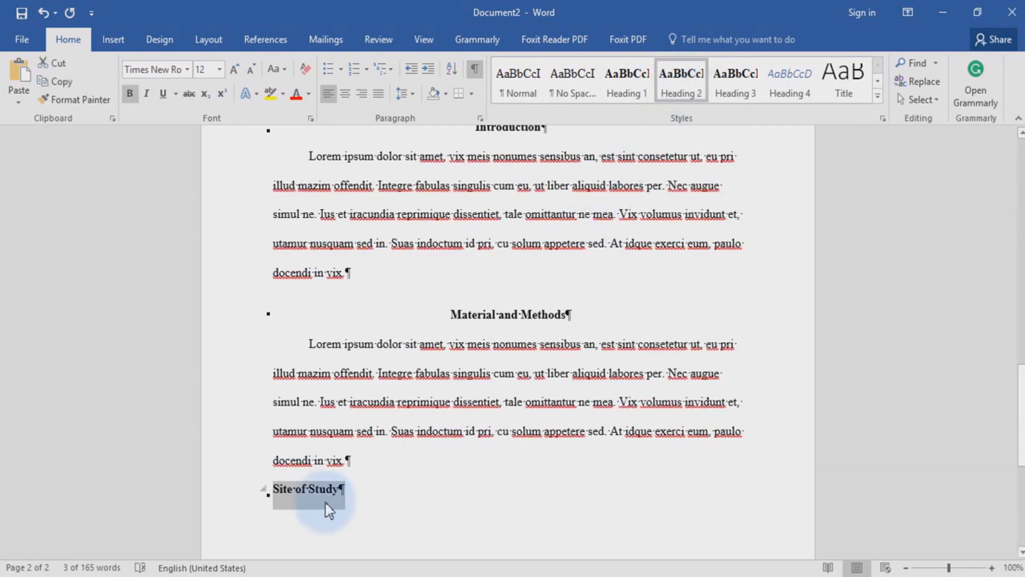
# Insert the "Et his sale partem dissentias" paragraph under Site of Study and indent its first line.
pyautogui.click(354, 489)
pyautogui.press('Return')
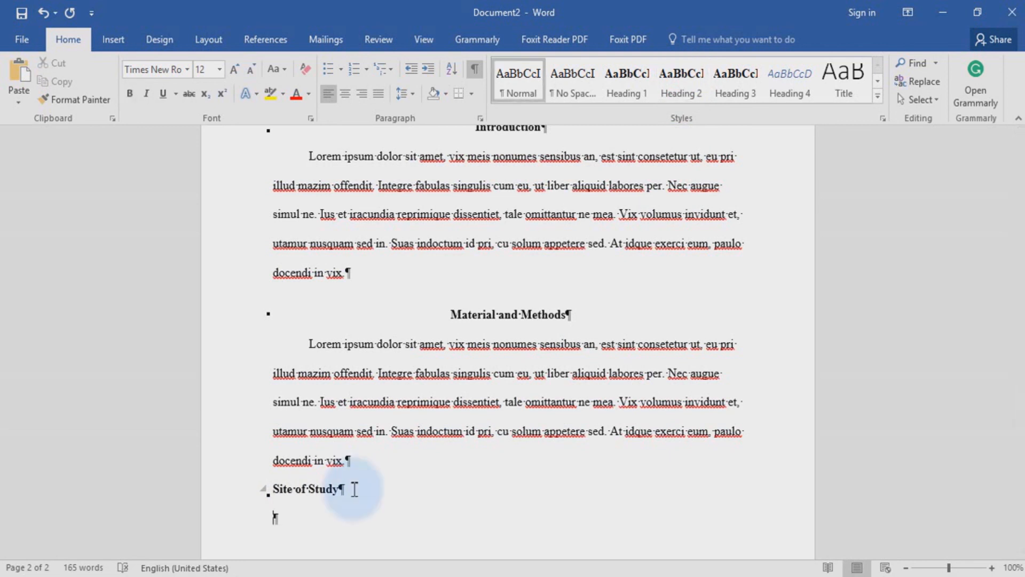
pyautogui.write('Et his sale partem dissentias, eu sed denique eligendi, numquam expetendis eum ex. Cum id dicat saepe meliore, iusto ullamcorper eu per. Summo nonumy tractatos ea usu, ei sed vide numquam fabulas. Lucilius salutatus ut has, quo at melius copiosae, mei altera placerat cu. Duo ea nobis inermis mnesarchum.')
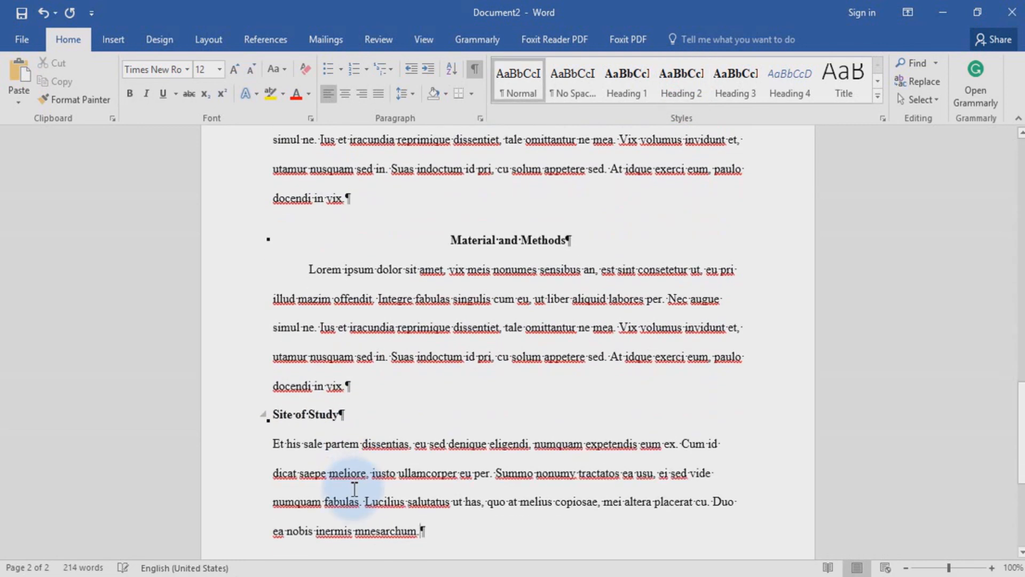
pyautogui.click(272, 443)
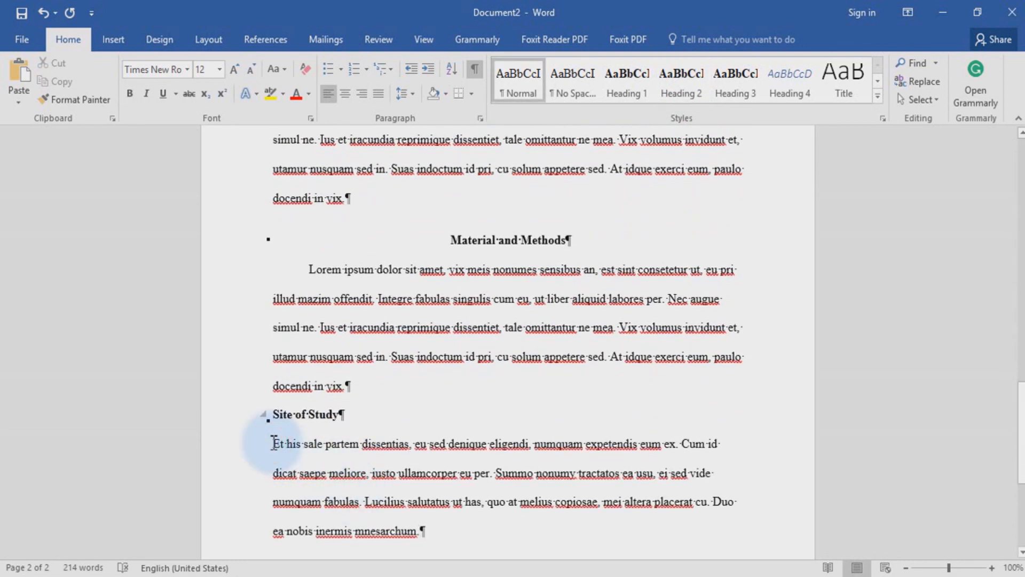
pyautogui.press('Tab')
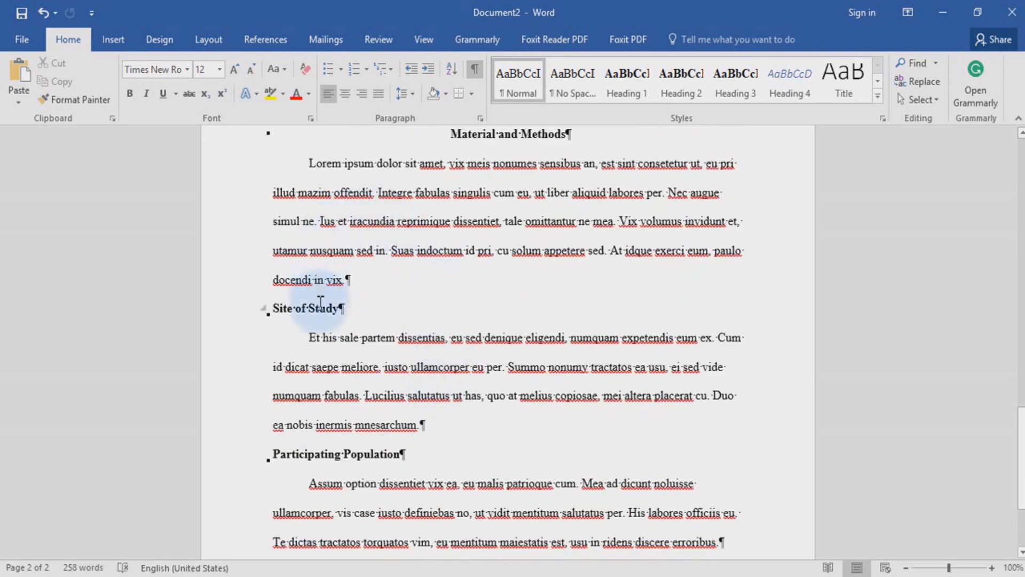
# After the Participating Population text, add a paragraph of "Newton." plus the "Ius minimum accusata" text, and apply Heading 3 to "Newton.".
pyautogui.scroll(-1, 344, 473)
pyautogui.scroll(-2, 344, 472)
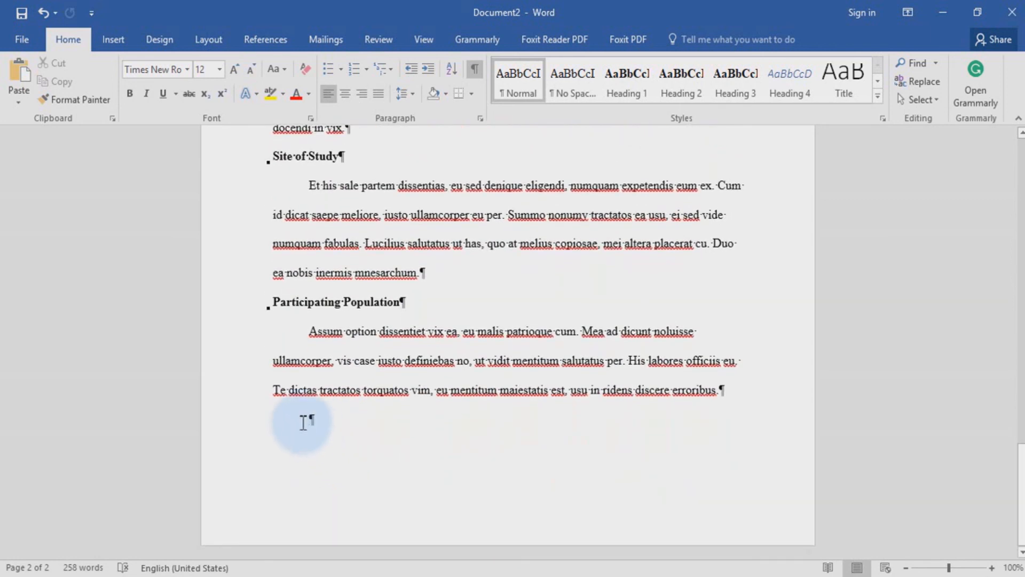
pyautogui.write('Newton.')
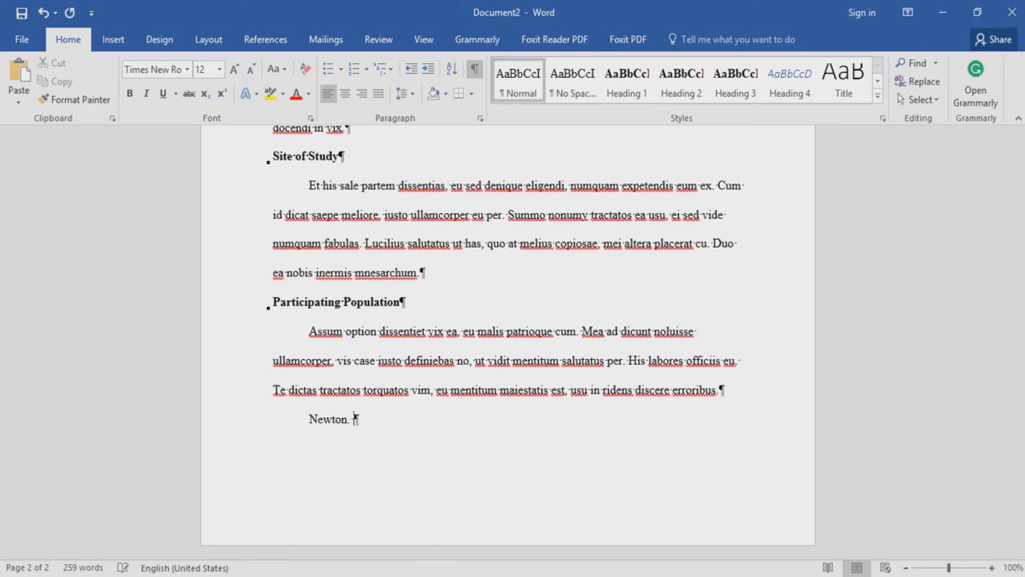
pyautogui.write('Ius minimum accusata pertinacia ea, novum petentium has ne. Ad case discere nonumes nam, omnis fabulas id eum. Ea sea sumo nulla recusabo. Et per stet putant. Sint quando legere no ius.')
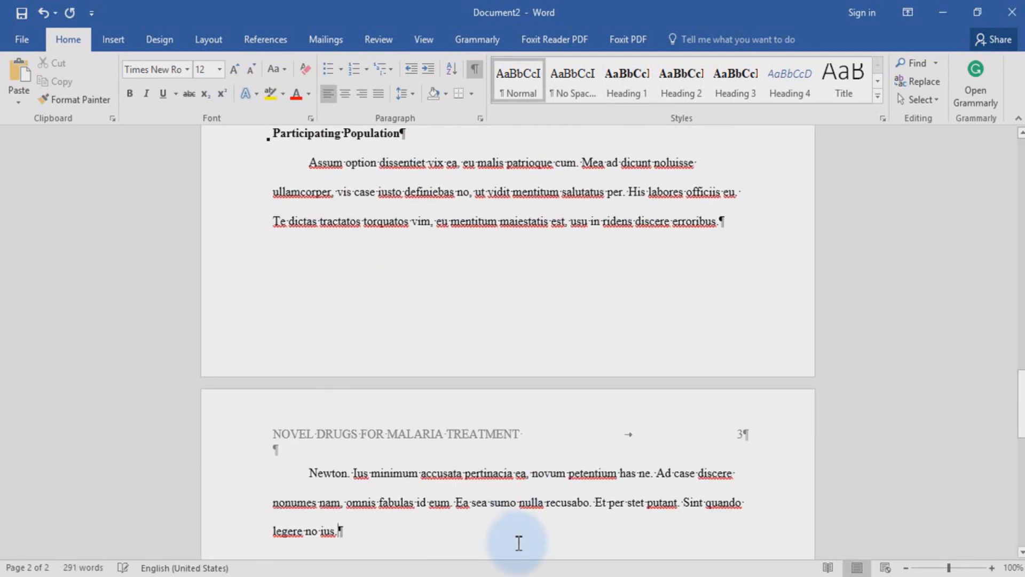
pyautogui.moveTo(309, 470); pyautogui.dragTo(353, 481)
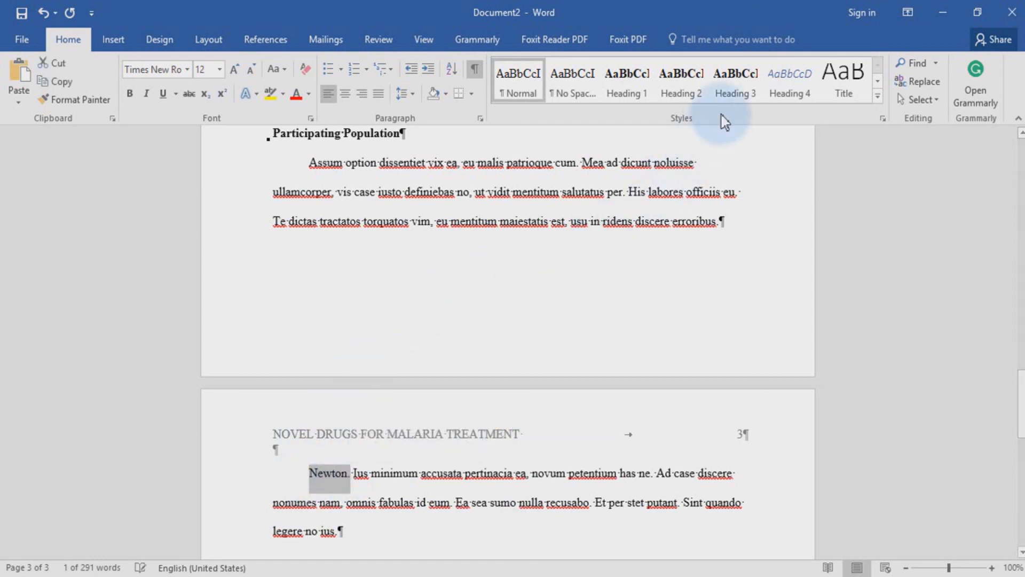
pyautogui.click(736, 85)
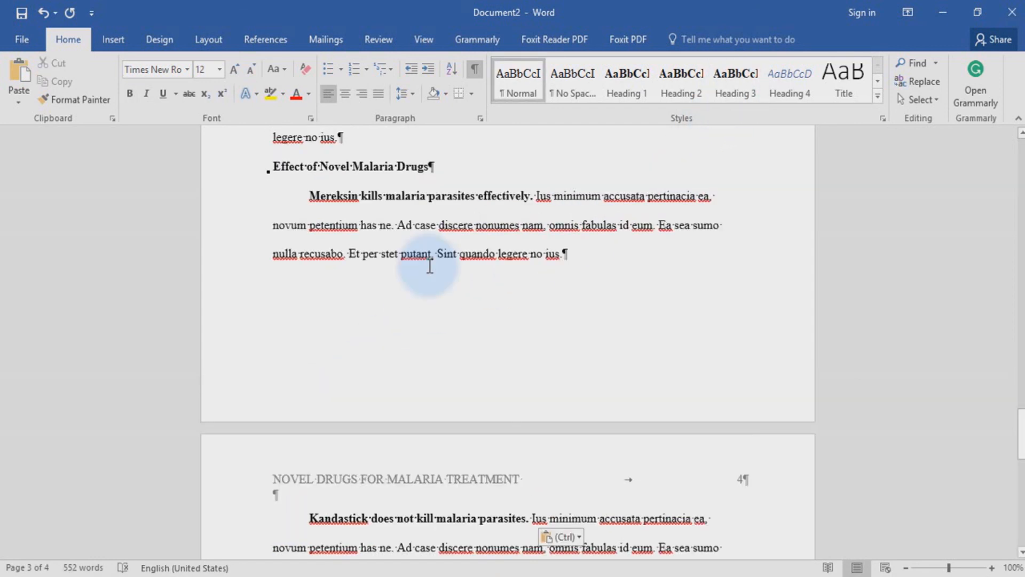
# Review the drug-effect subsections and check the heading styles used for Discussion and References.
pyautogui.scroll(-1, 430, 265)
pyautogui.scroll(1, 434, 264)
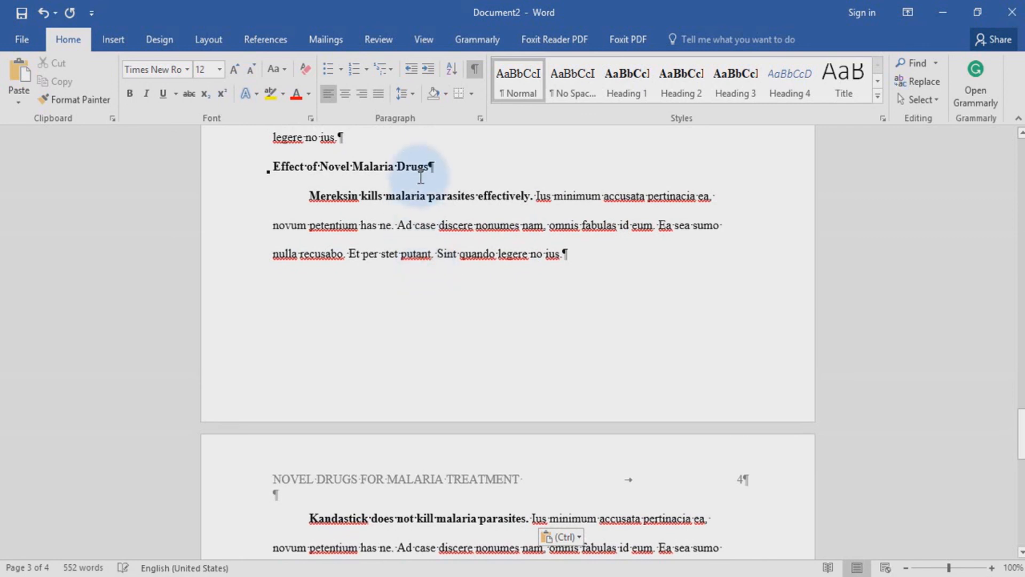
pyautogui.scroll(-3, 457, 386)
pyautogui.scroll(-2, 457, 386)
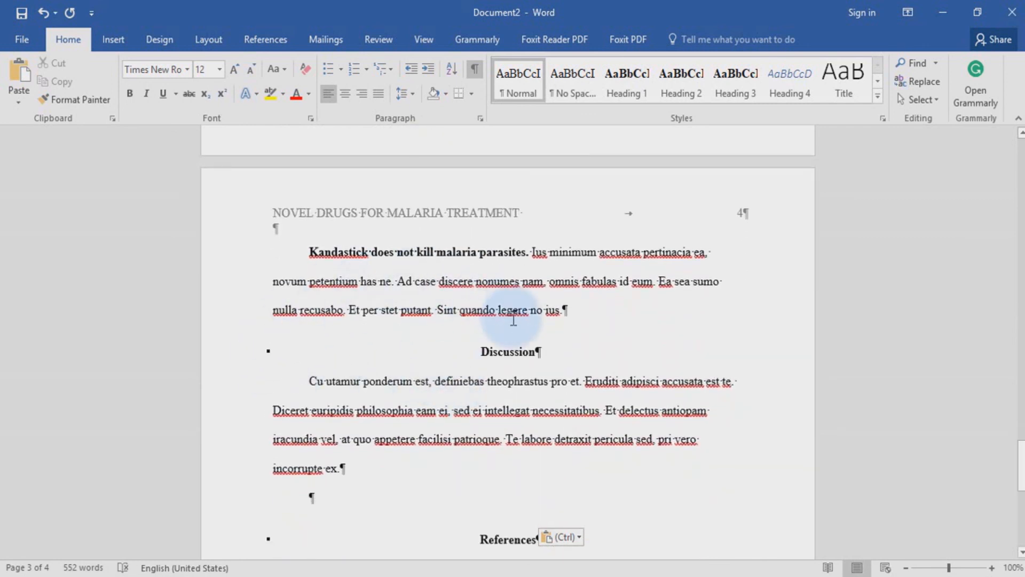
pyautogui.click(516, 354)
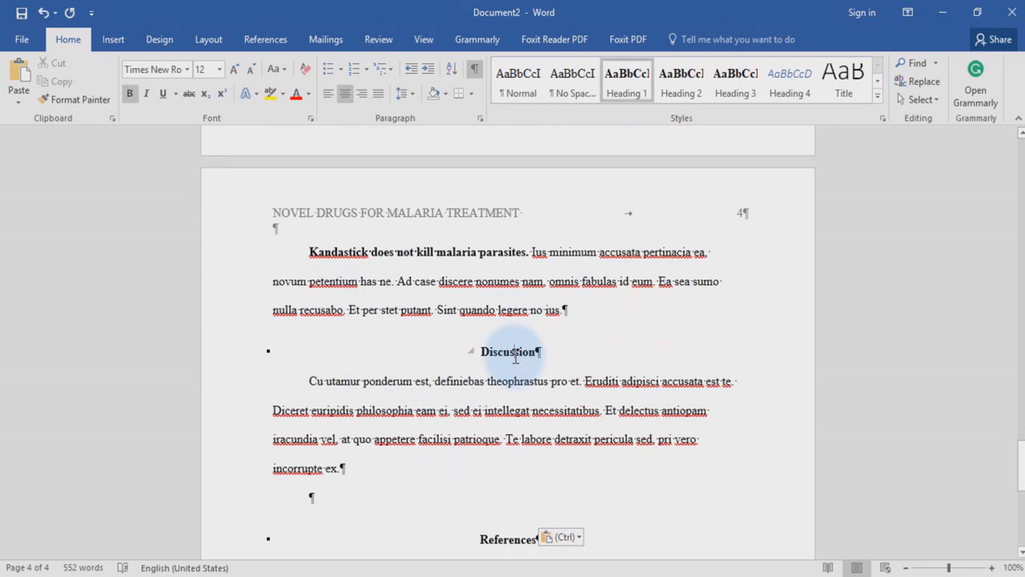
pyautogui.scroll(-3, 514, 359)
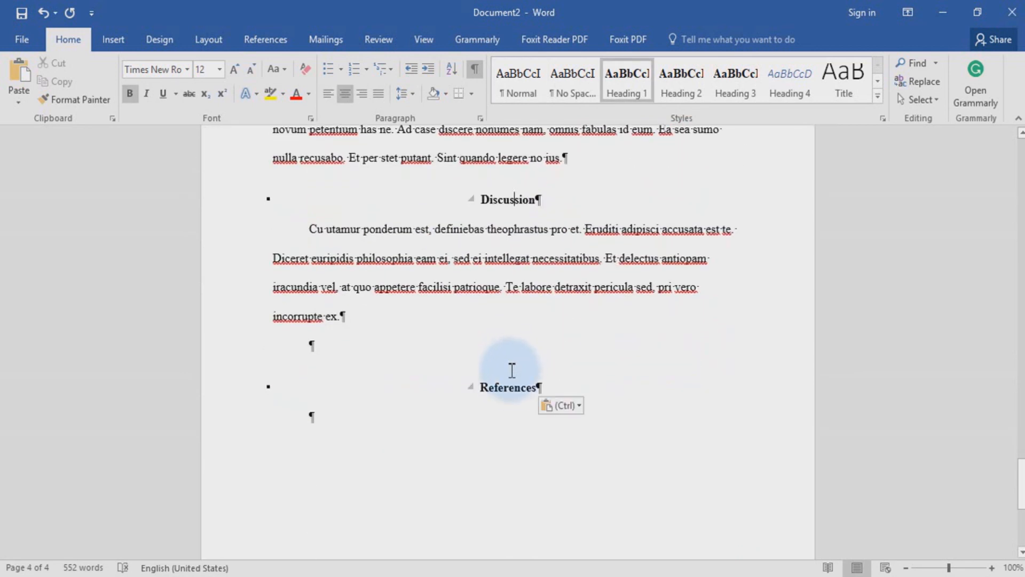
pyautogui.click(510, 392)
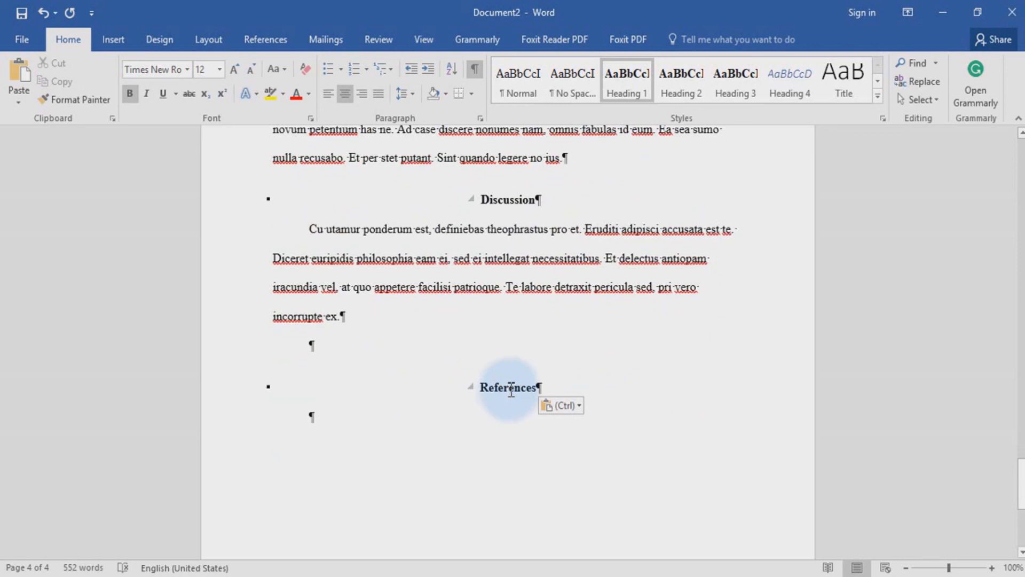
# Show the citation and bibliography tools and review the document from the title page through the body sections.
pyautogui.click(266, 42)
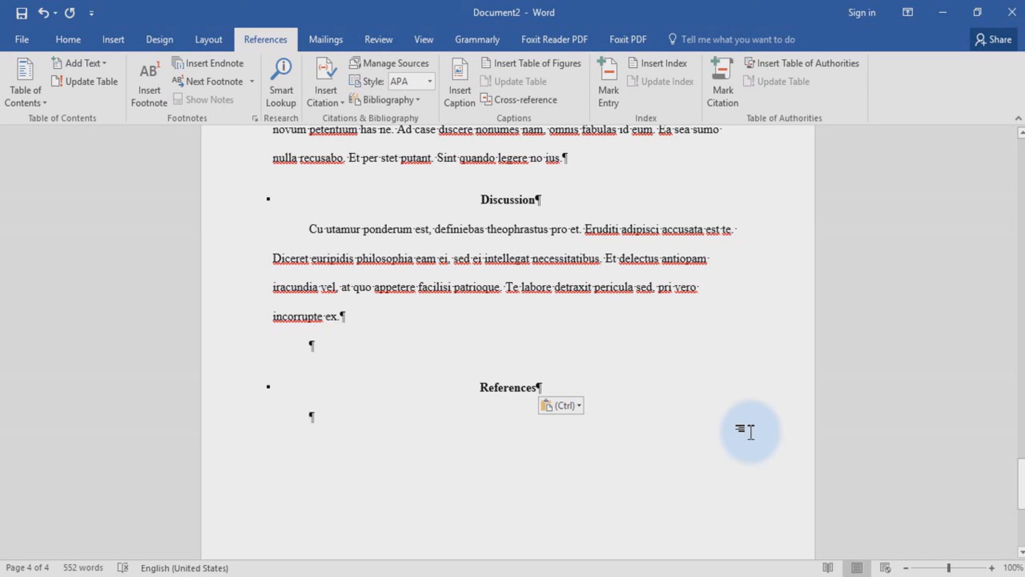
pyautogui.scroll(5, 751, 431)
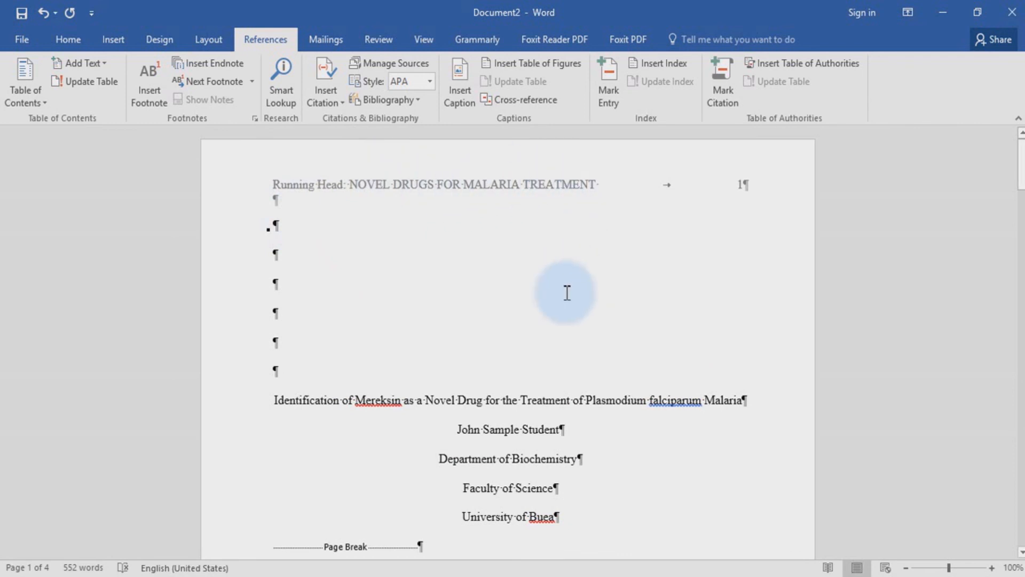
pyautogui.scroll(-2, 558, 299)
pyautogui.scroll(-10, 414, 411)
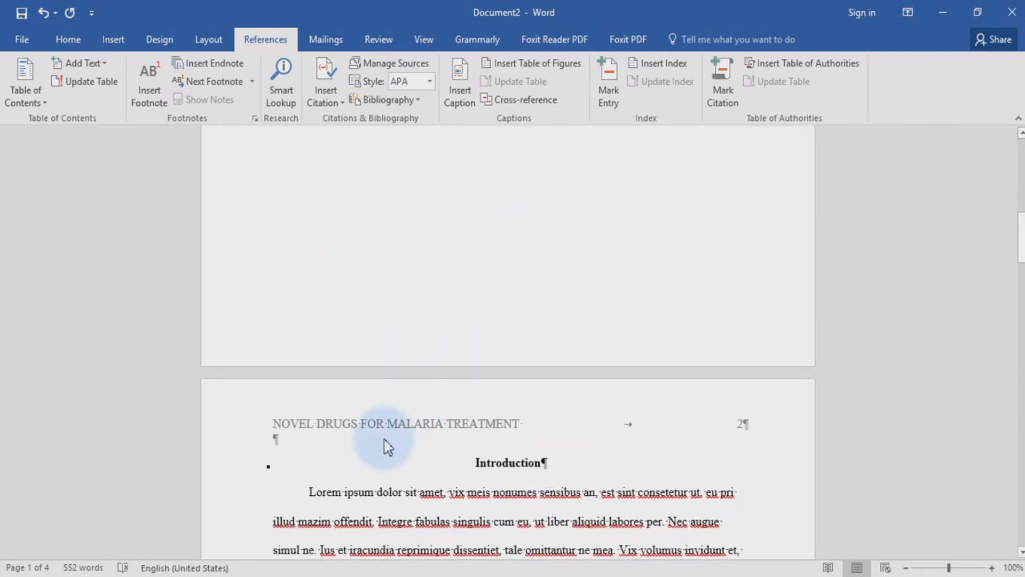
pyautogui.scroll(-6, 490, 424)
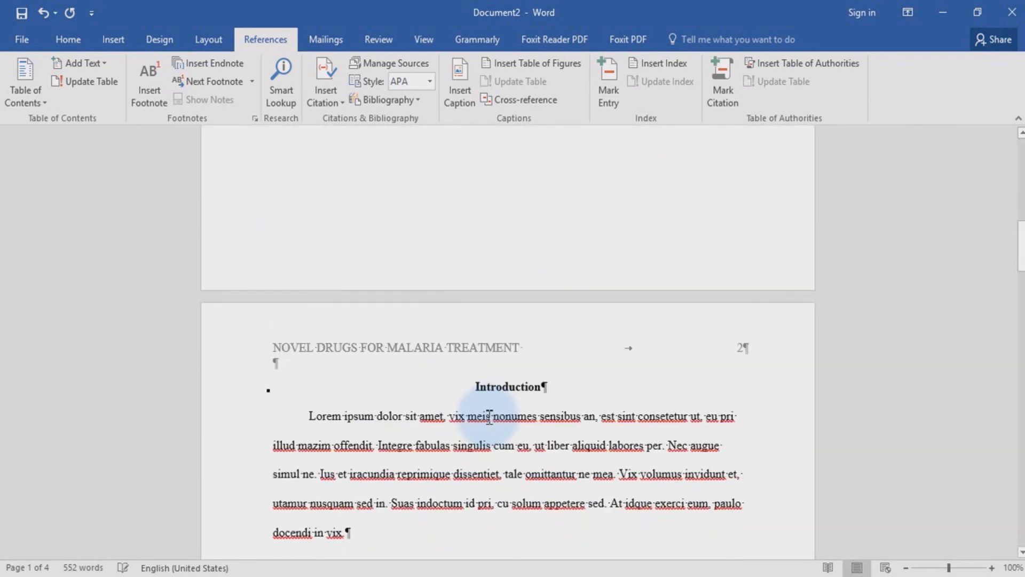
pyautogui.scroll(-8, 507, 427)
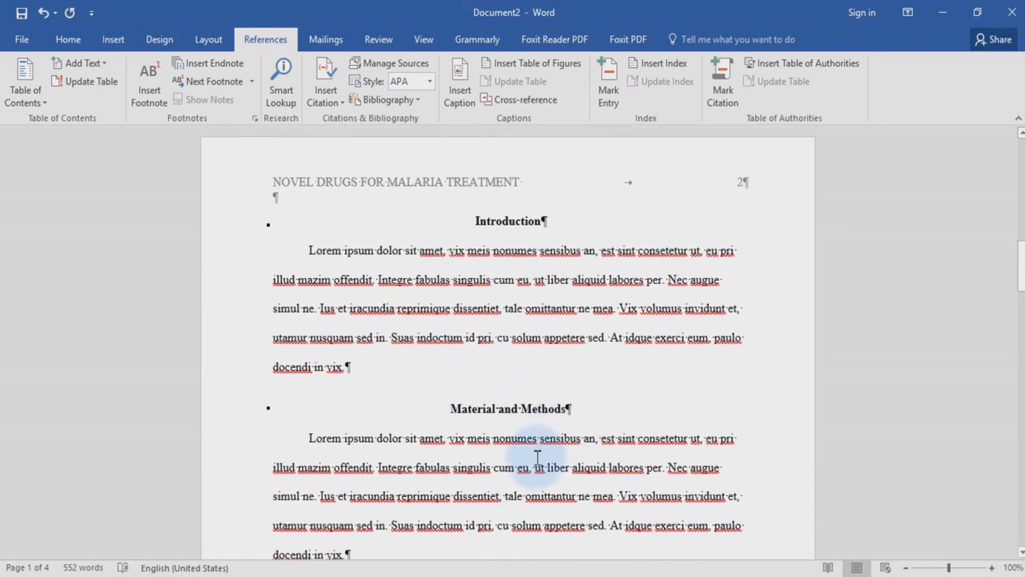
pyautogui.scroll(-4, 500, 426)
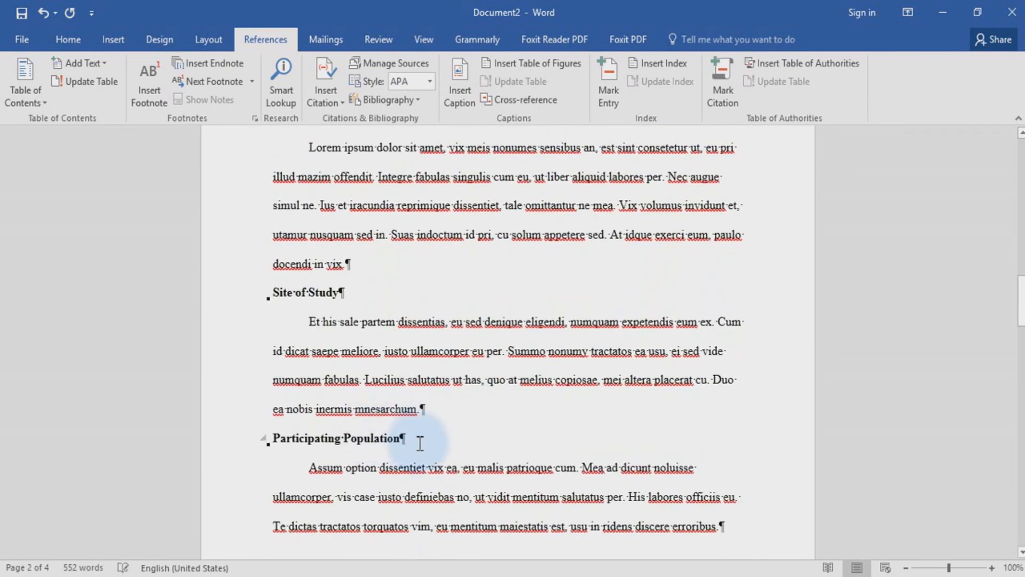